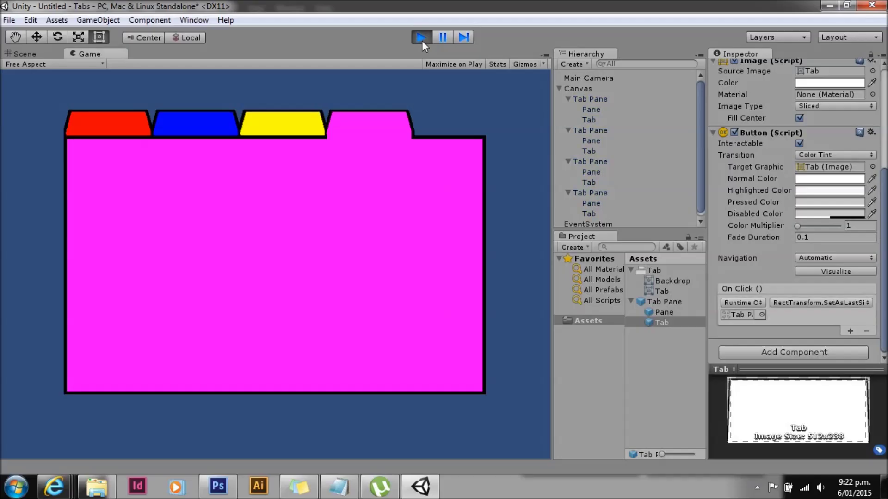
Step: In Play mode, bring the yellow, blue, red, magenta and other panes forward in turn, ending on red
{"action": "left_click", "coordinate": [288, 126]}
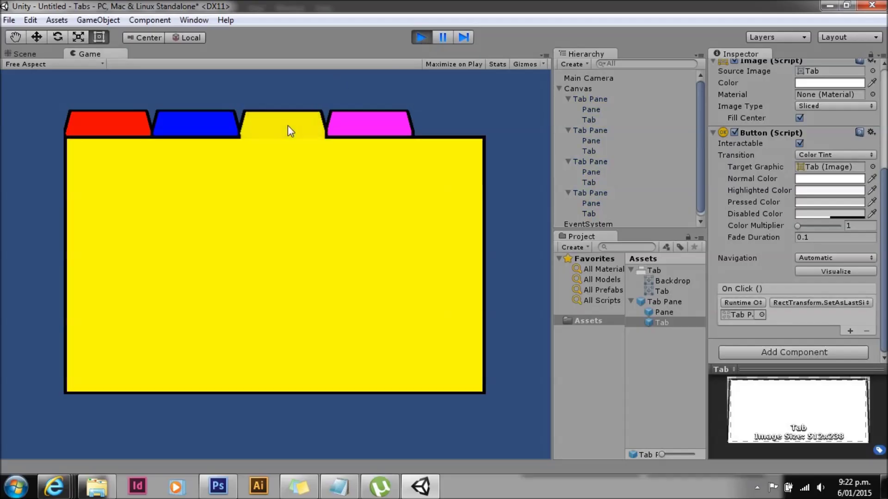
{"action": "left_click", "coordinate": [172, 123]}
{"action": "left_click", "coordinate": [111, 123]}
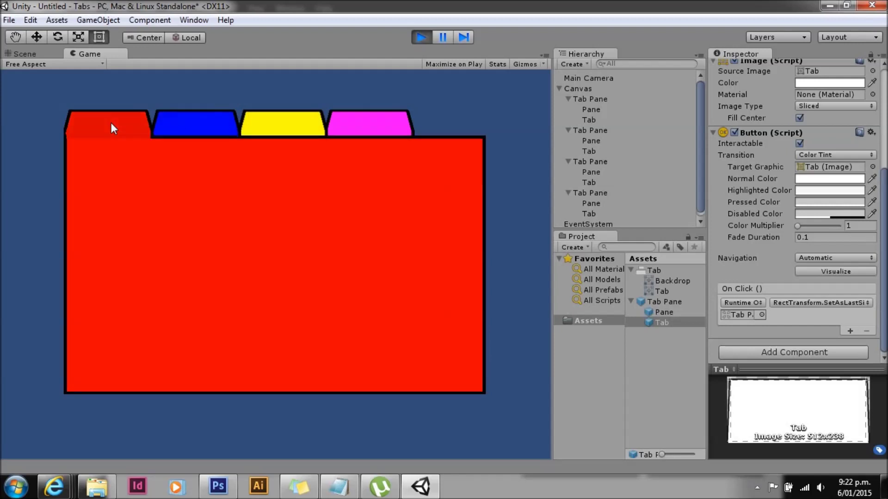
{"action": "left_click", "coordinate": [203, 121]}
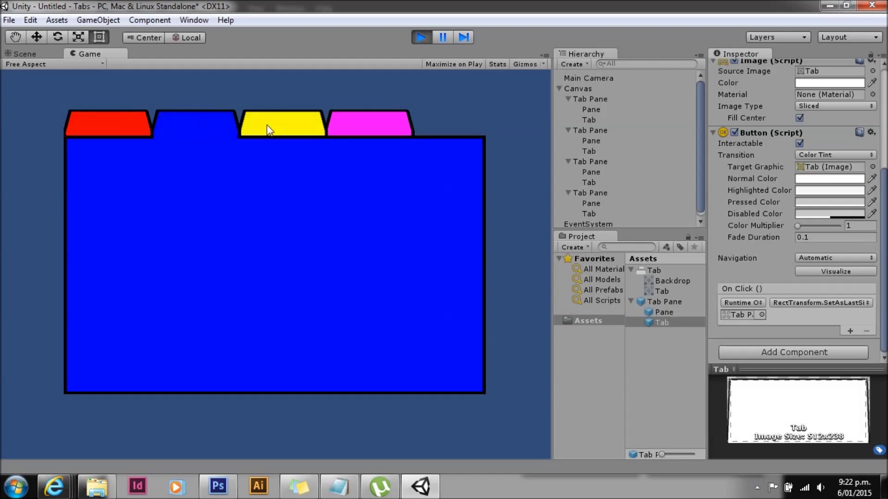
{"action": "left_click", "coordinate": [282, 132]}
{"action": "left_click", "coordinate": [366, 132]}
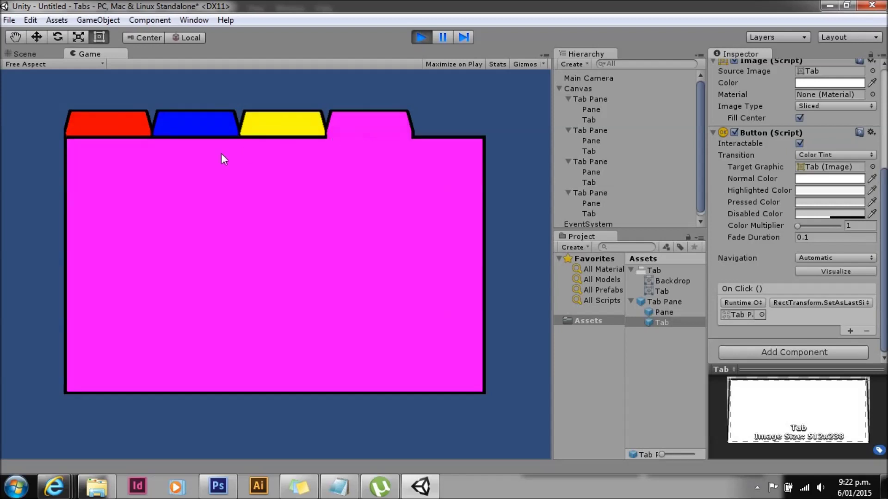
{"action": "left_click", "coordinate": [276, 125]}
{"action": "left_click", "coordinate": [193, 121]}
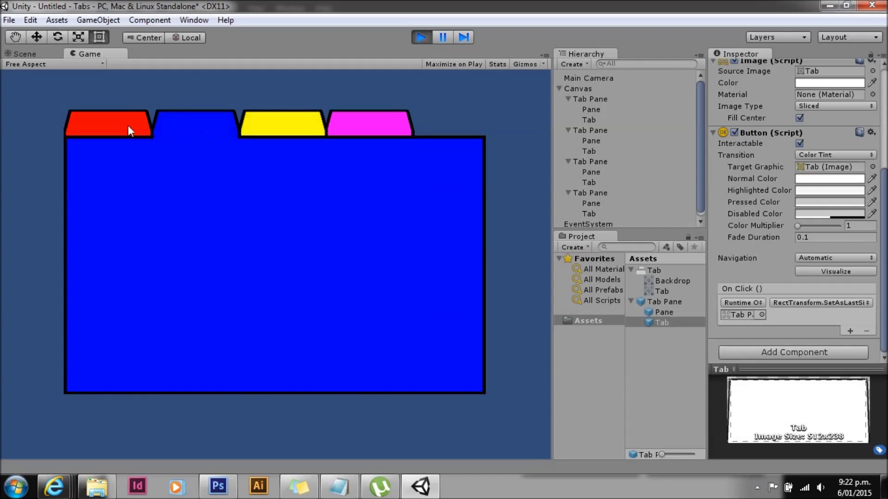
{"action": "left_click", "coordinate": [108, 125]}
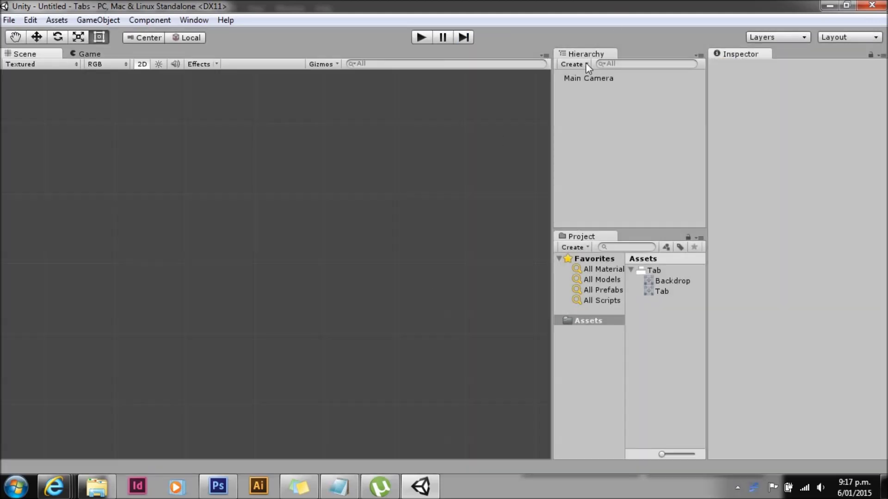
Step: Create a UI Panel on a new Canvas and remove its Image component
{"action": "left_click", "coordinate": [585, 64]}
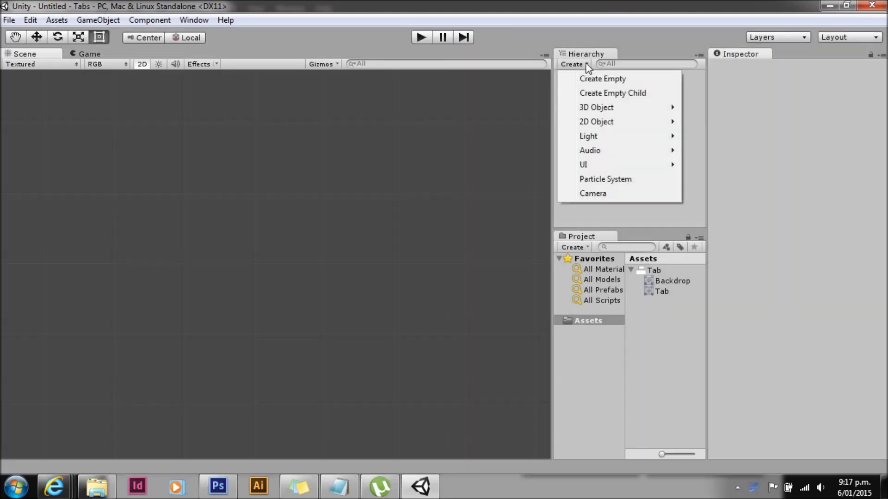
{"action": "mouse_move", "coordinate": [586, 165]}
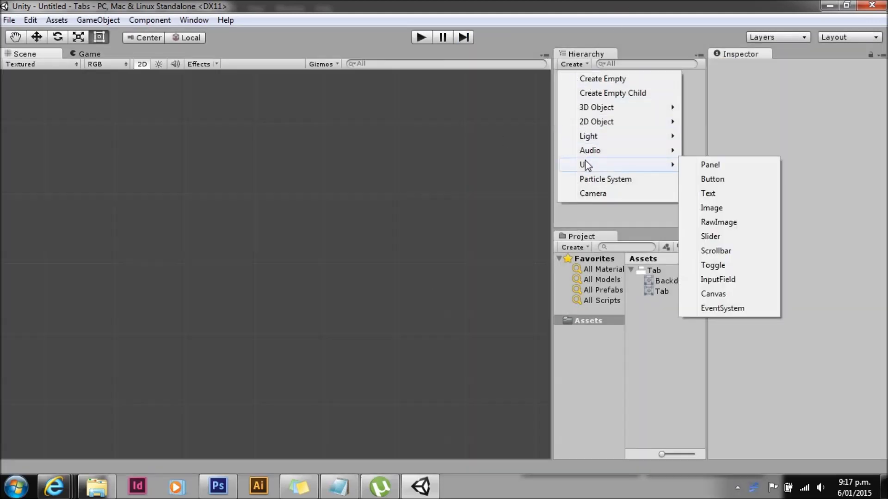
{"action": "left_click", "coordinate": [701, 168]}
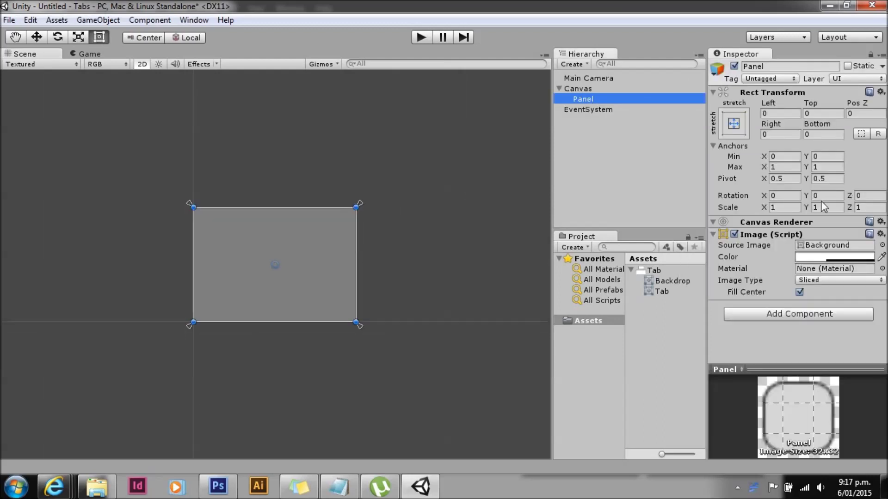
{"action": "left_click", "coordinate": [880, 234]}
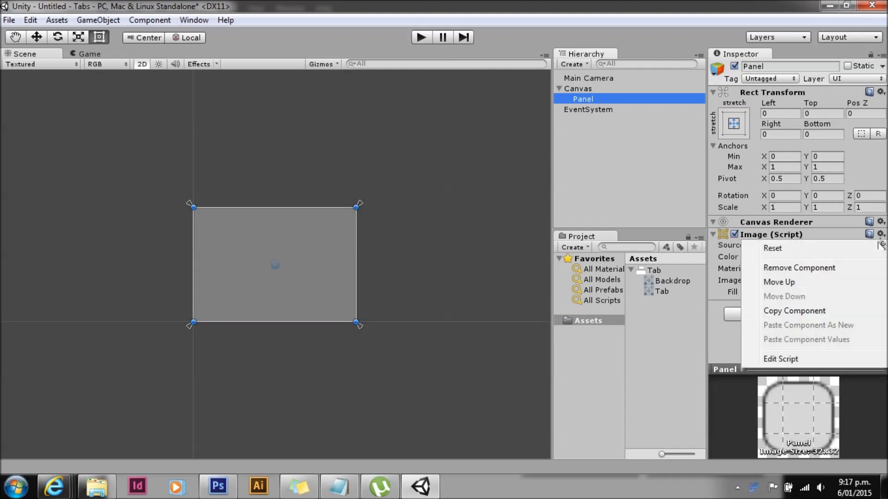
{"action": "left_click", "coordinate": [840, 271]}
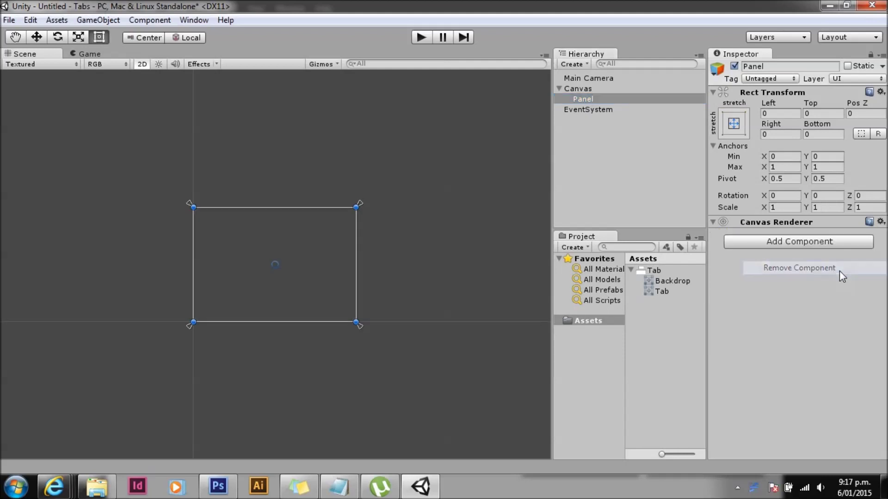
Step: Create a child UI Panel inside the Panel
{"action": "right_click", "coordinate": [576, 100]}
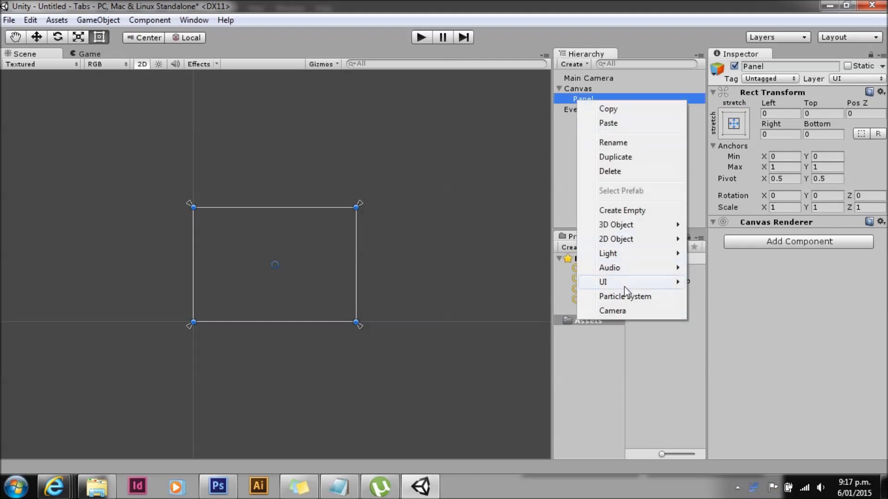
{"action": "mouse_move", "coordinate": [624, 284]}
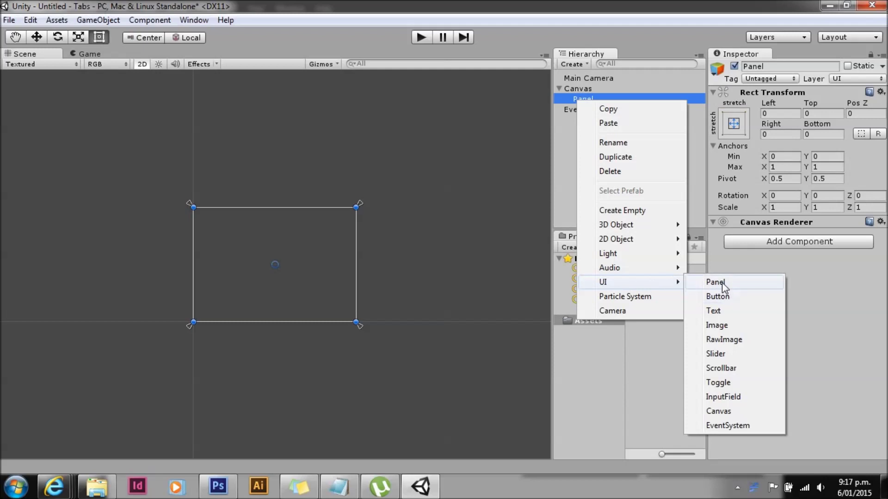
{"action": "left_click", "coordinate": [716, 283]}
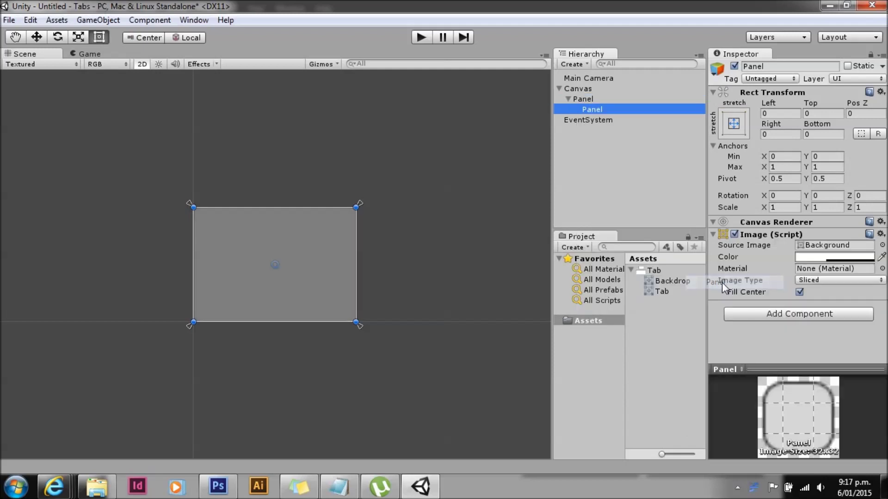
Step: Set the inner panel's Left, Top, Right and Bottom to 100 and assign the Backdrop sprite
{"action": "left_click", "coordinate": [798, 112]}
{"action": "type", "text": "100"}
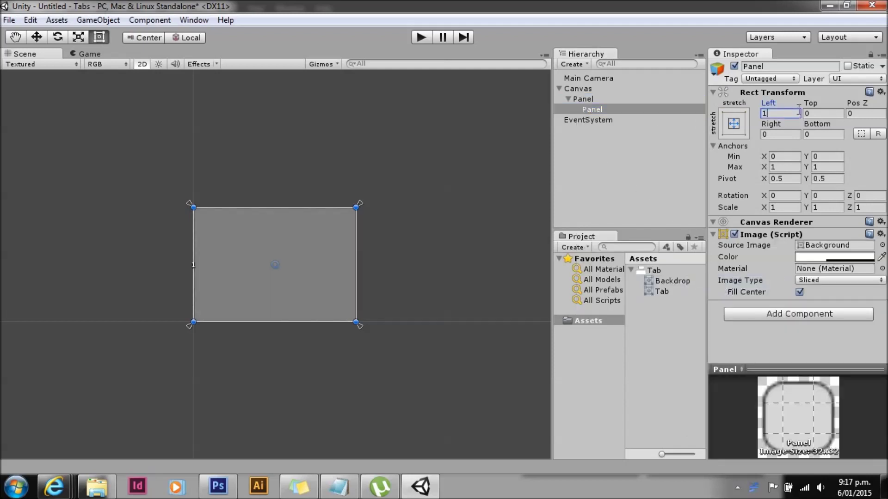
{"action": "left_click", "coordinate": [827, 111]}
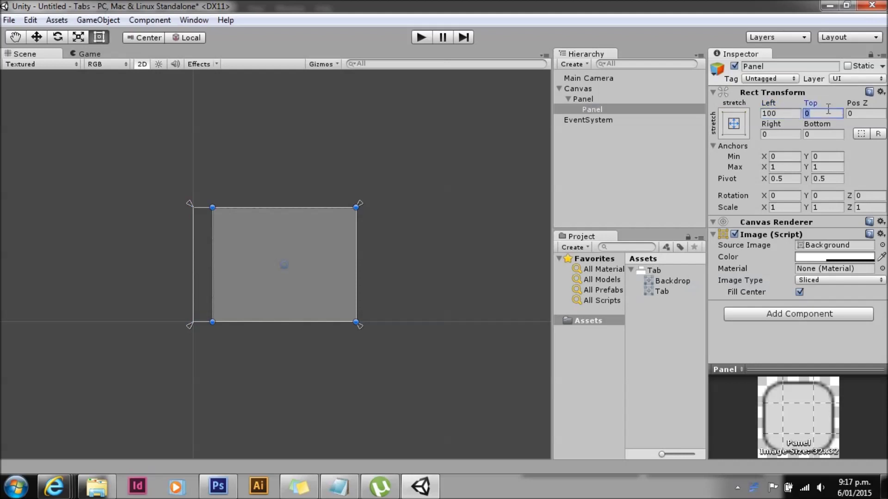
{"action": "type", "text": "100"}
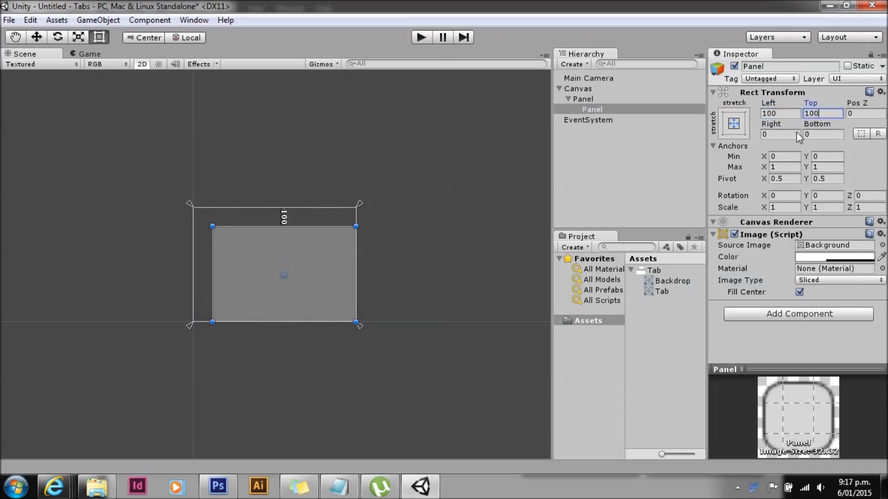
{"action": "left_click", "coordinate": [796, 133]}
{"action": "type", "text": "100"}
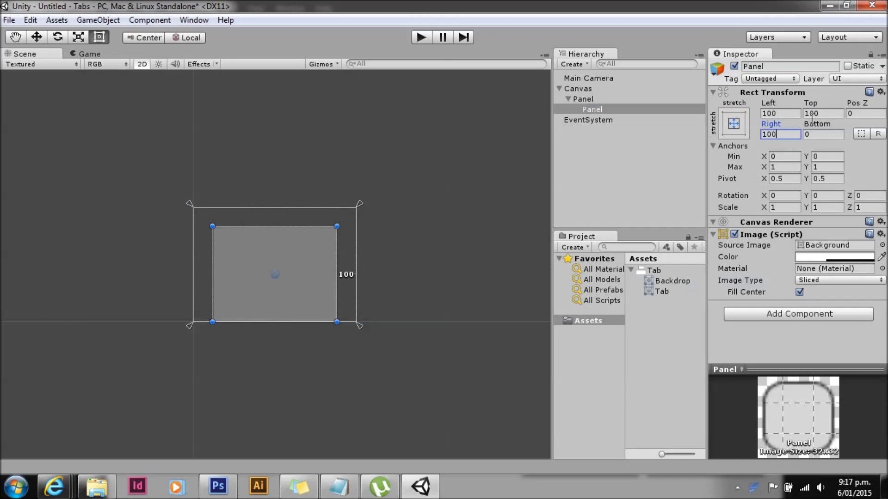
{"action": "left_click", "coordinate": [824, 134]}
{"action": "type", "text": "100"}
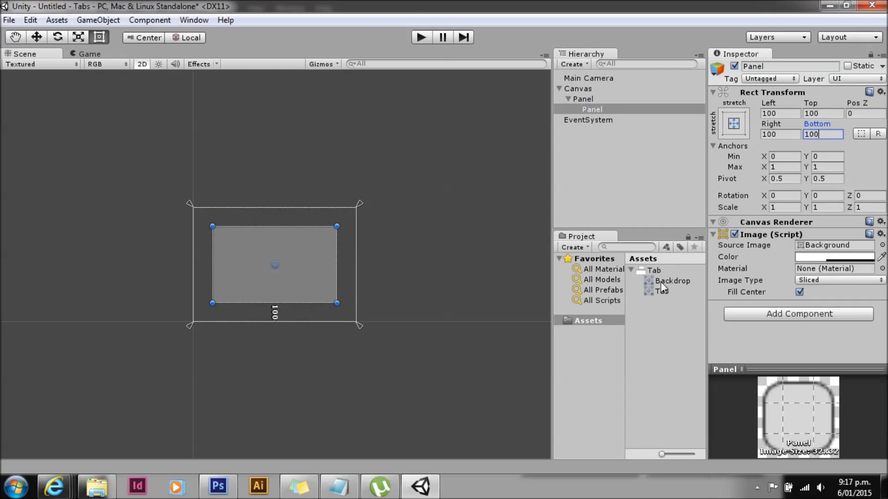
{"action": "left_click_drag", "start_coordinate": [662, 289], "coordinate": [823, 248]}
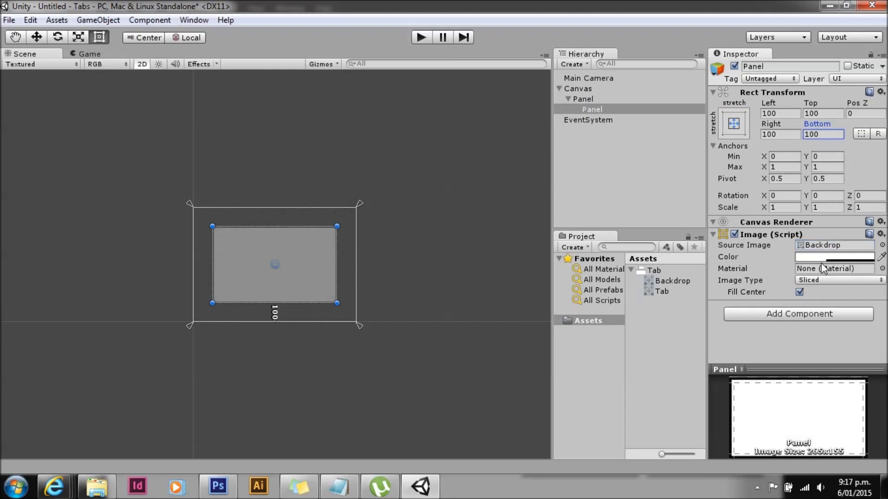
Step: Set the inner Backdrop panel's colour alpha to 255 for fully opaque white
{"action": "left_click", "coordinate": [829, 257]}
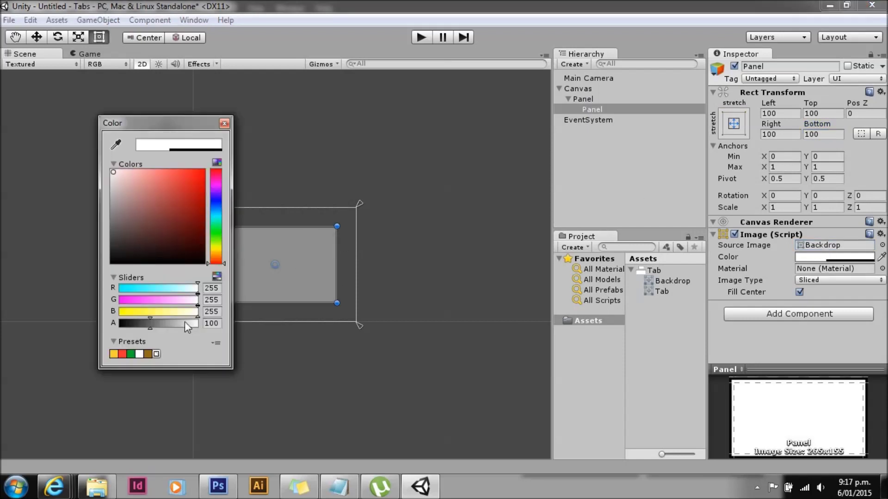
{"action": "left_click_drag", "start_coordinate": [170, 323], "coordinate": [218, 328]}
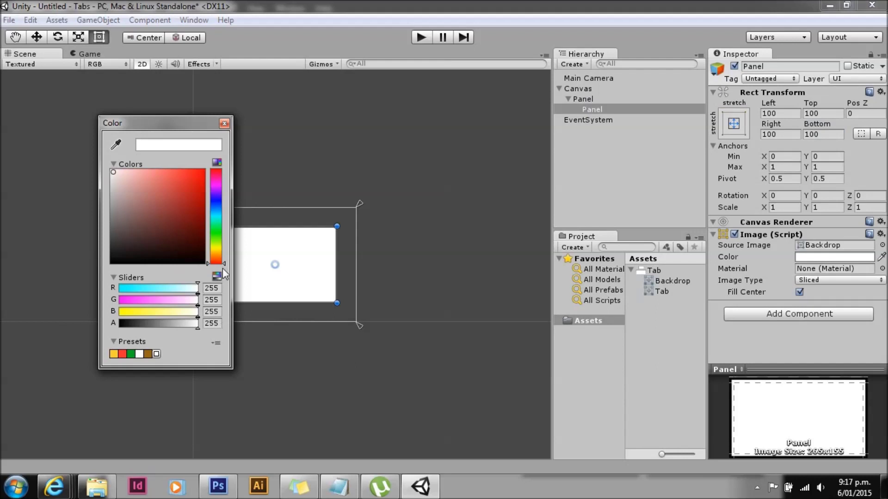
{"action": "left_click", "coordinate": [224, 123]}
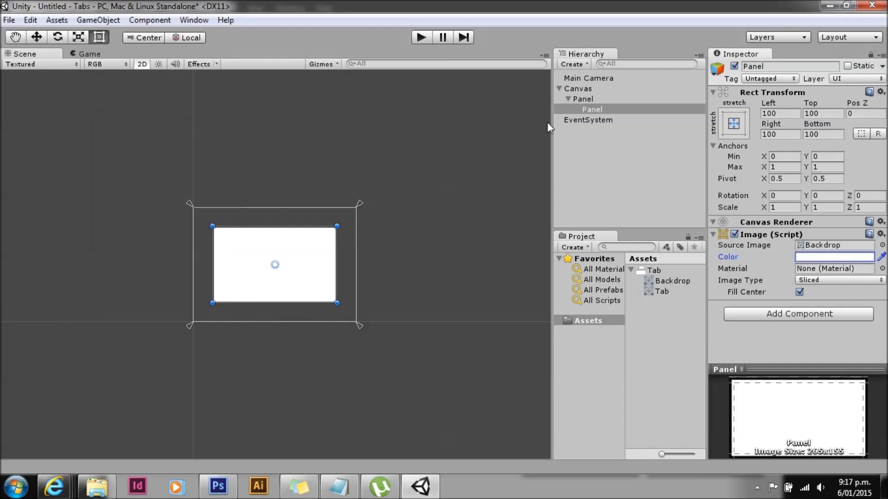
{"action": "left_click", "coordinate": [579, 98]}
Step: Add another child Panel and resize it into a small tab above the backdrop's top-left
{"action": "right_click", "coordinate": [579, 98]}
{"action": "mouse_move", "coordinate": [632, 280]}
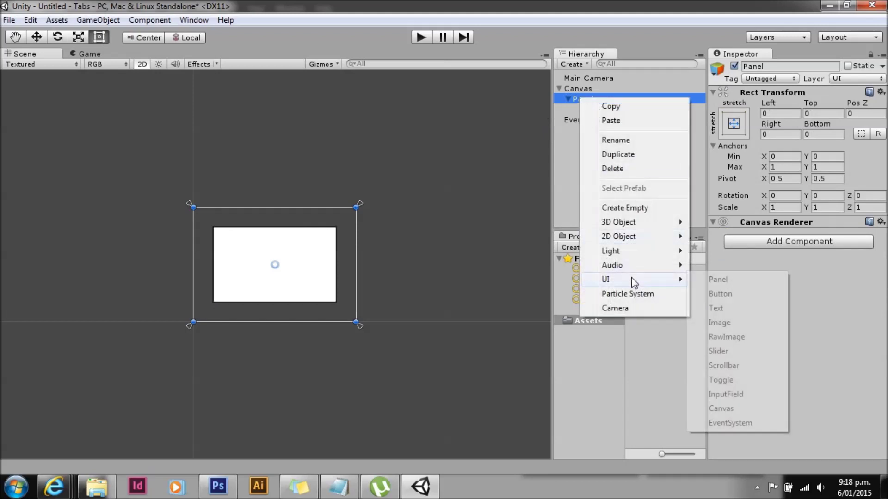
{"action": "left_click", "coordinate": [698, 280]}
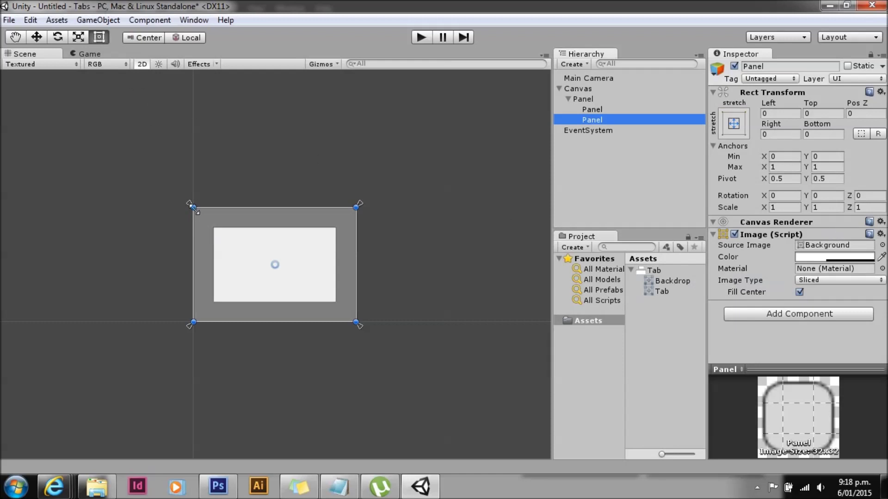
{"action": "left_click_drag", "start_coordinate": [196, 207], "coordinate": [212, 219]}
{"action": "left_click_drag", "start_coordinate": [356, 323], "coordinate": [238, 217]}
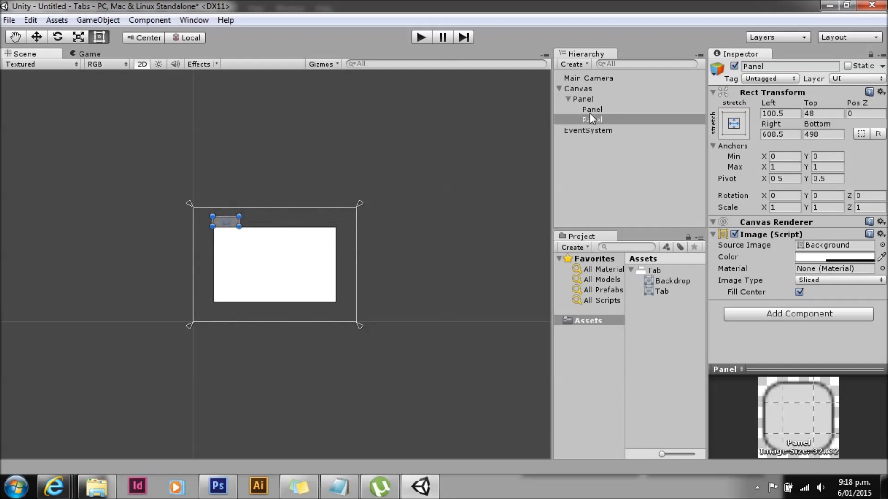
Step: Set the tab panel's alpha to 255 and give it the Tab sprite
{"action": "left_click", "coordinate": [822, 258]}
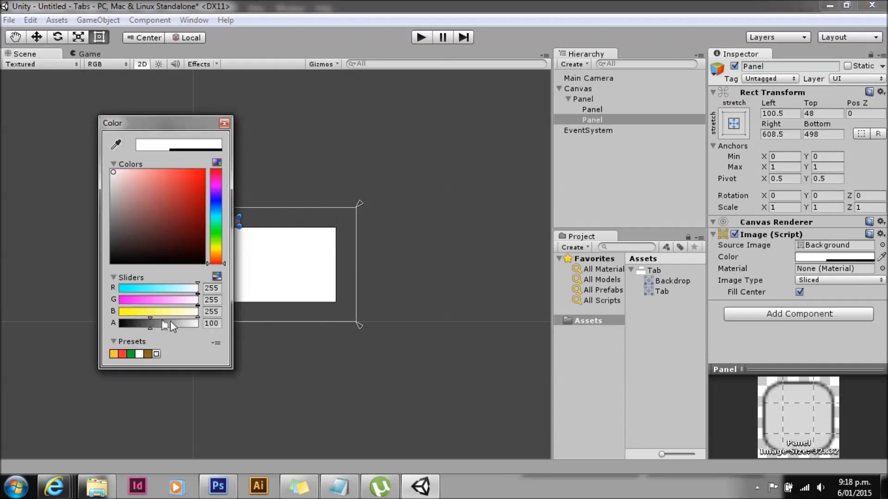
{"action": "left_click_drag", "start_coordinate": [150, 327], "coordinate": [246, 326]}
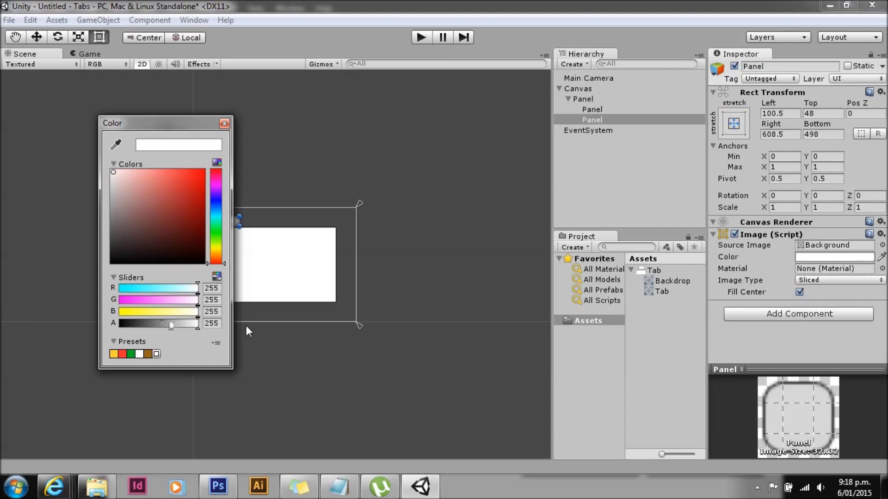
{"action": "left_click", "coordinate": [224, 123]}
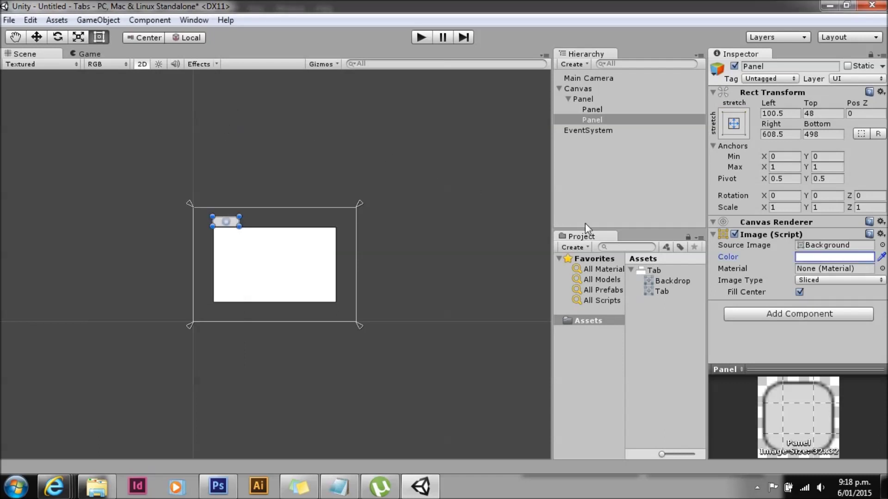
{"action": "left_click_drag", "start_coordinate": [662, 292], "coordinate": [824, 246]}
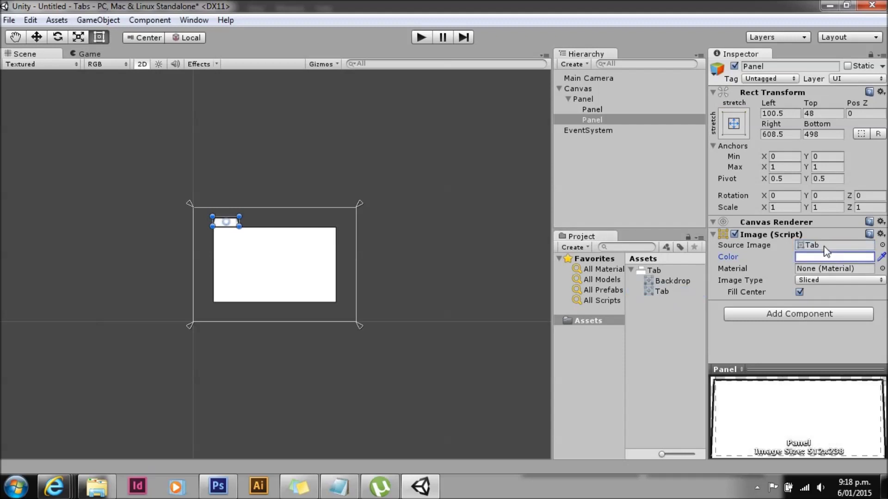
{"action": "left_click", "coordinate": [591, 121]}
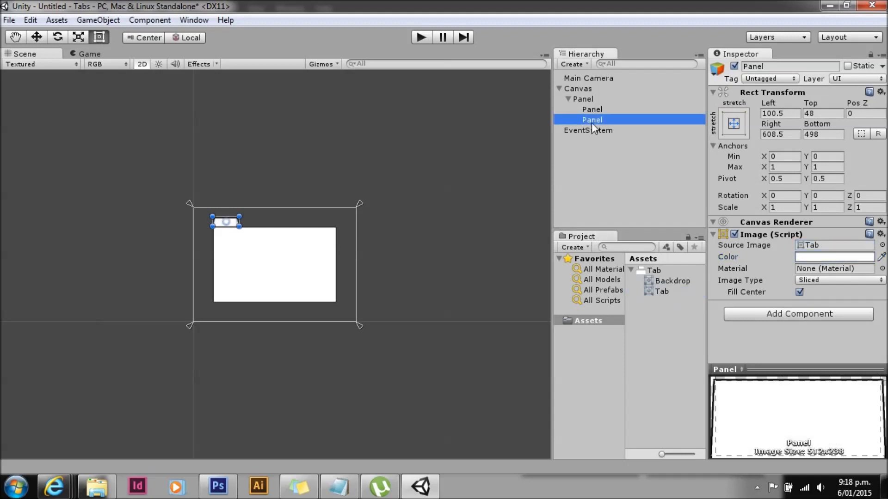
Step: Nudge the tab shape slightly down and right in the Scene view
{"action": "key", "text": "f"}
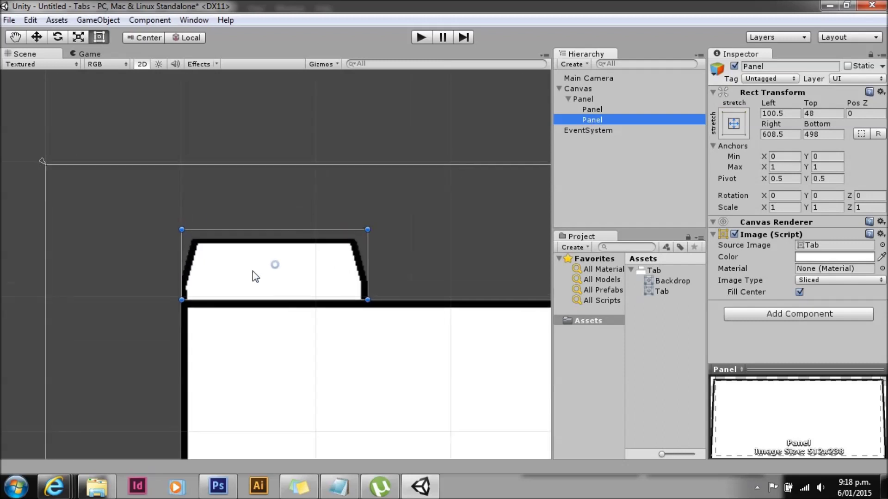
{"action": "left_click", "coordinate": [328, 190]}
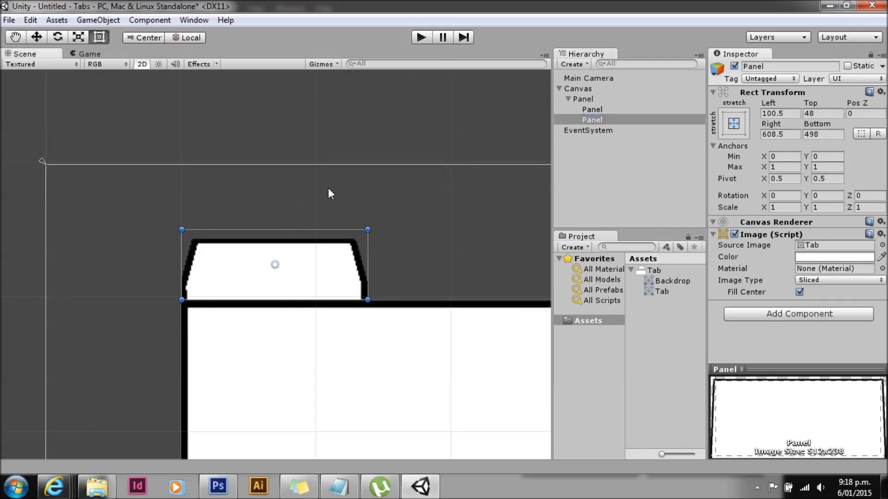
{"action": "left_click", "coordinate": [307, 256]}
{"action": "left_click_drag", "start_coordinate": [310, 261], "coordinate": [307, 269]}
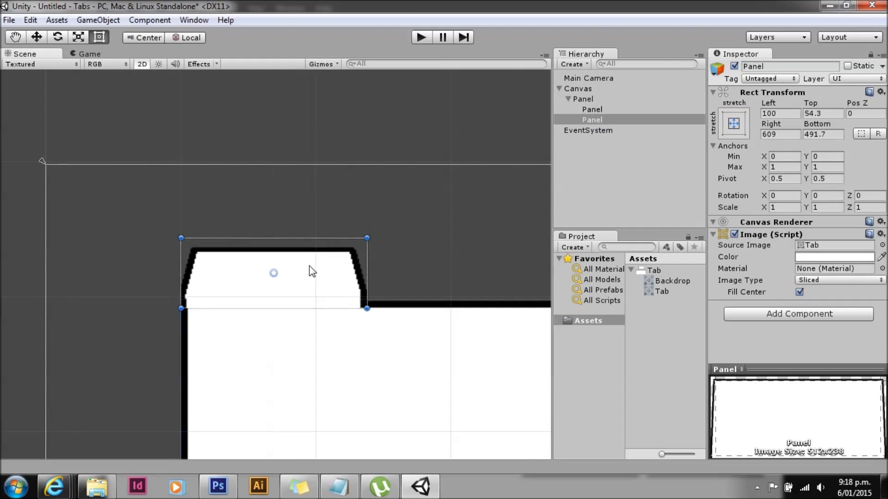
Step: Rename the parent panel to 'Tab Pane' and its first child to 'Pane'
{"action": "left_click", "coordinate": [583, 99]}
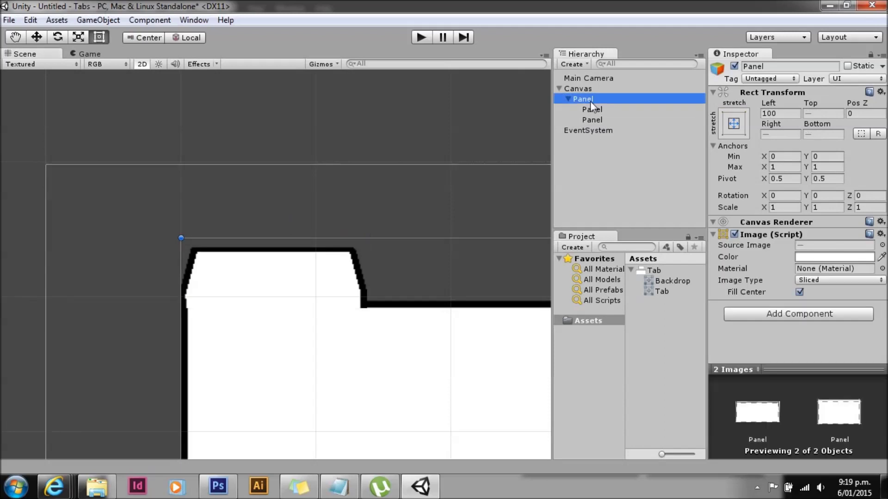
{"action": "left_click", "coordinate": [763, 67]}
{"action": "type", "text": "T"}
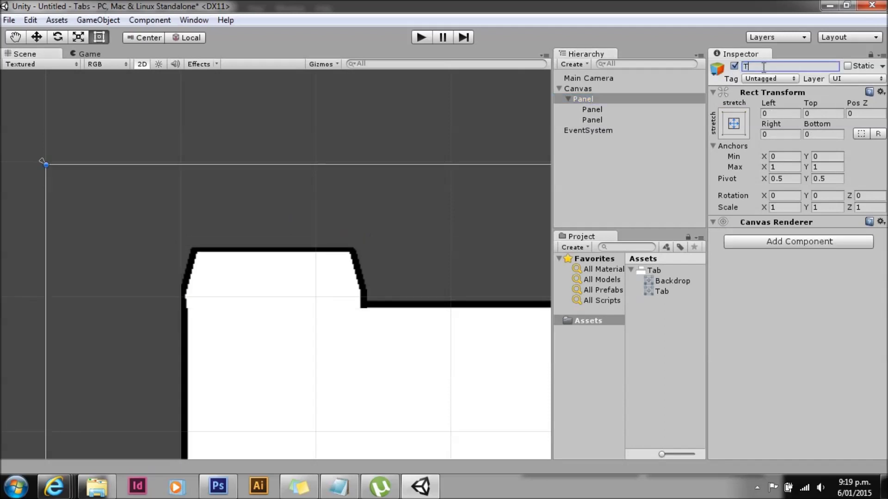
{"action": "type", "text": "ab Pane"}
{"action": "key", "text": "Return"}
{"action": "left_click", "coordinate": [595, 109]}
{"action": "left_click", "coordinate": [773, 66]}
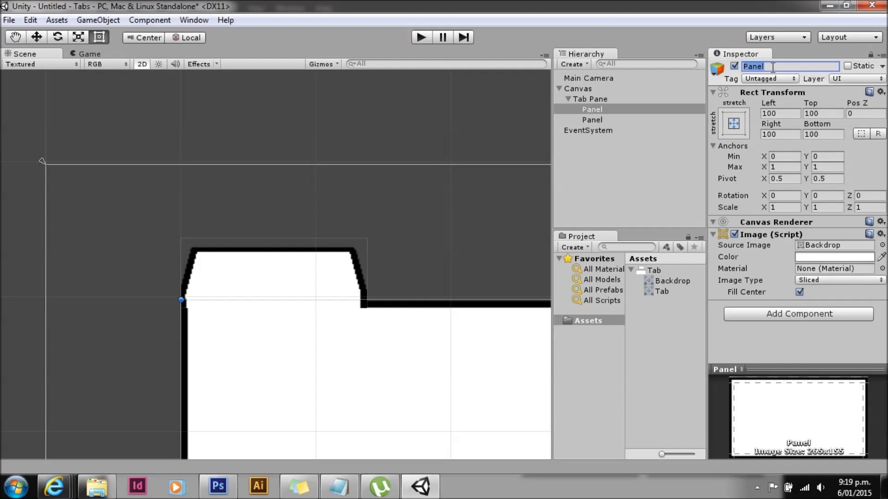
{"action": "type", "text": "Pane"}
Step: Rename the second child to 'Tab' and save Tab Pane as a prefab in Assets
{"action": "left_click", "coordinate": [594, 121]}
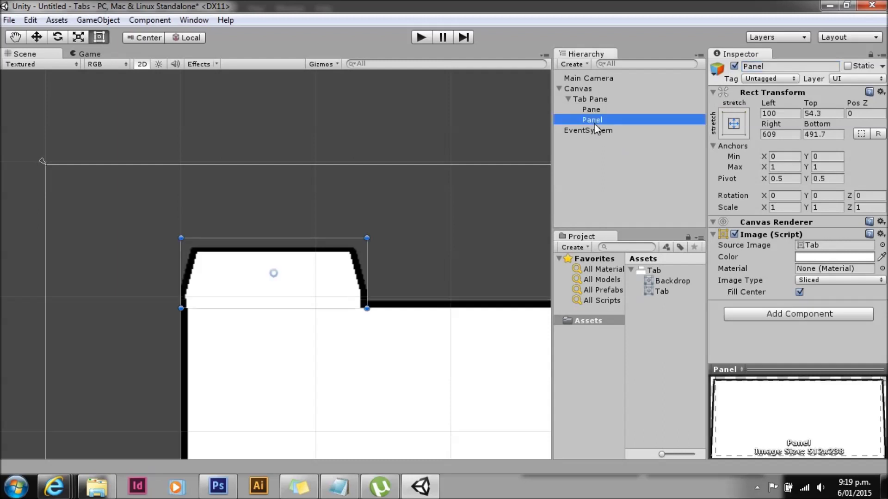
{"action": "left_click", "coordinate": [796, 66]}
{"action": "type", "text": "Tab"}
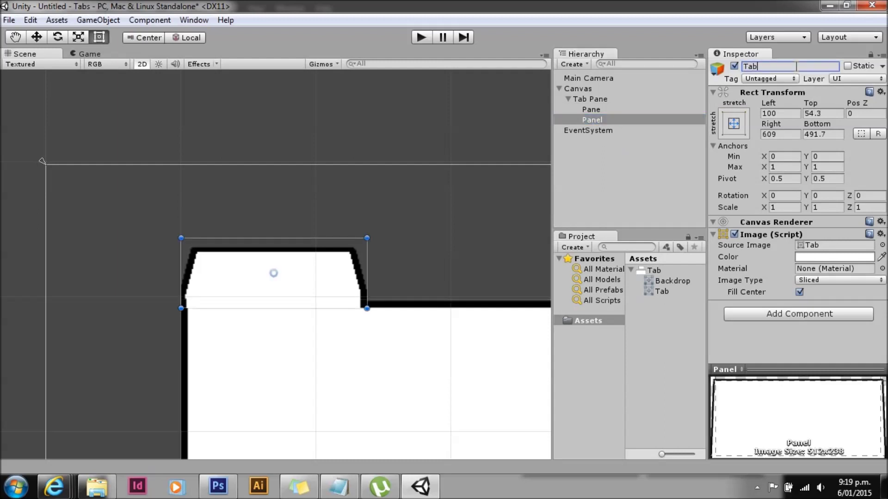
{"action": "key", "text": "Return"}
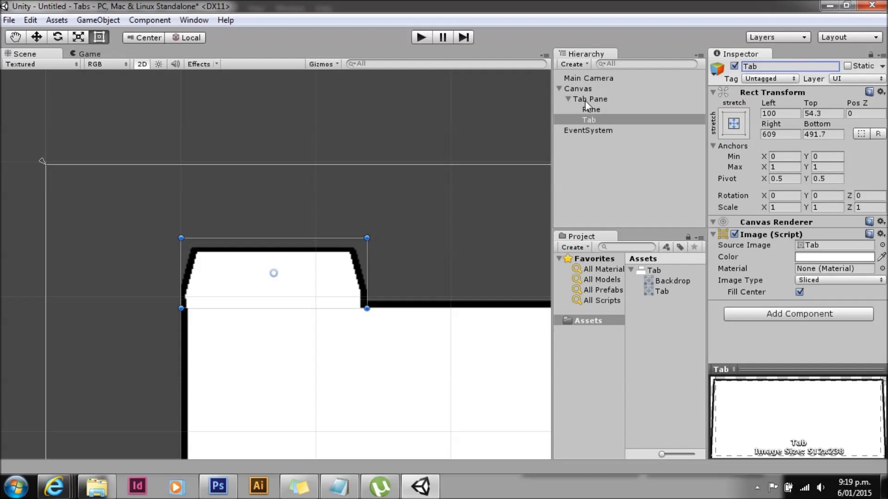
{"action": "left_click_drag", "start_coordinate": [590, 119], "coordinate": [665, 309]}
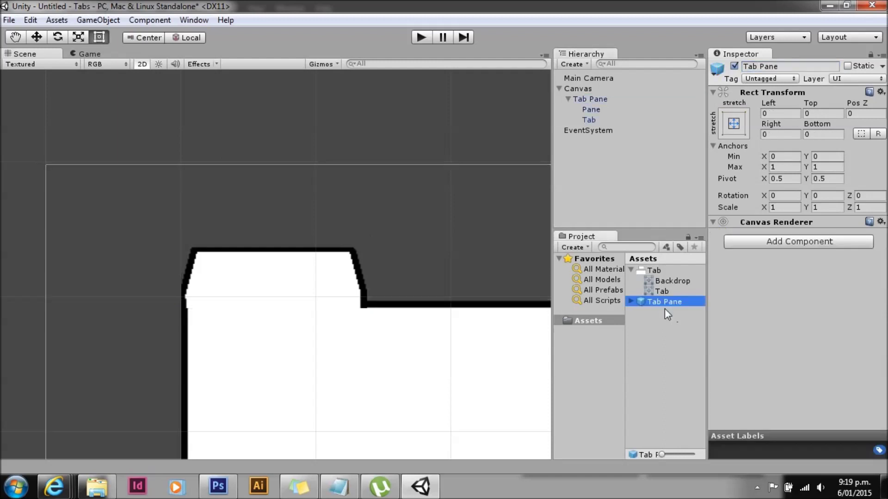
Step: Duplicate Tab Pane three times so the Canvas holds four Tab Panes
{"action": "left_click", "coordinate": [586, 99]}
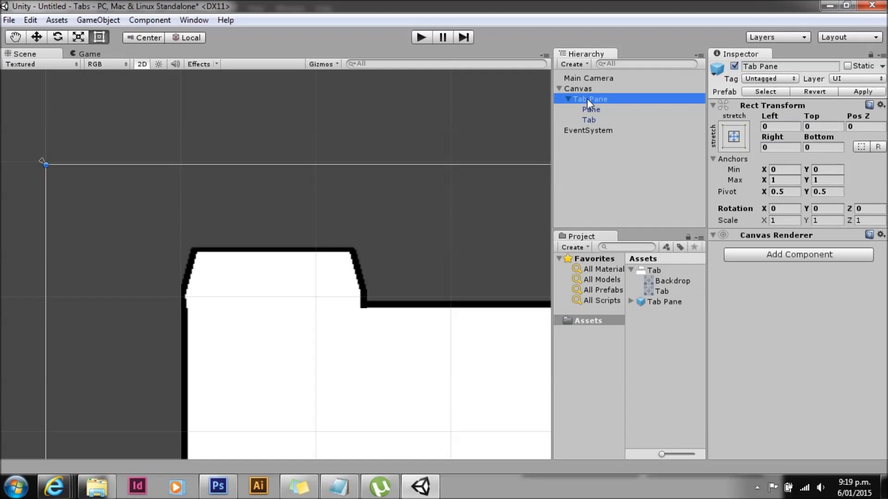
{"action": "right_click", "coordinate": [587, 99]}
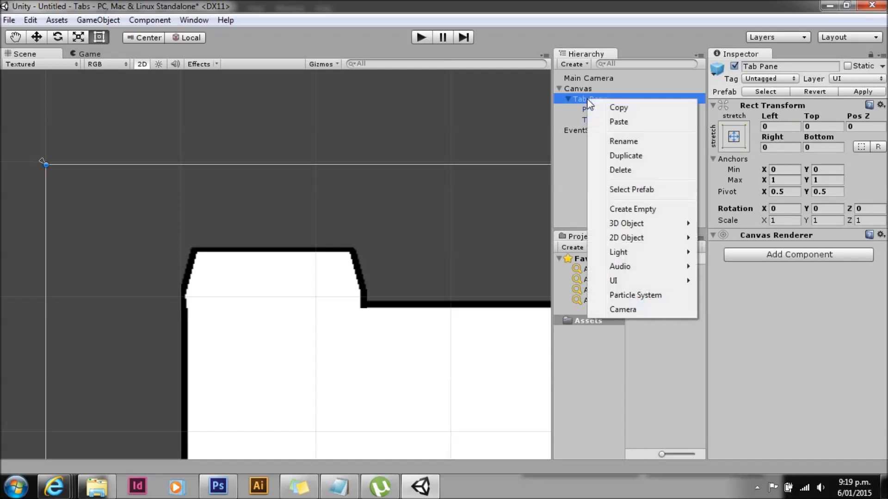
{"action": "left_click", "coordinate": [613, 157]}
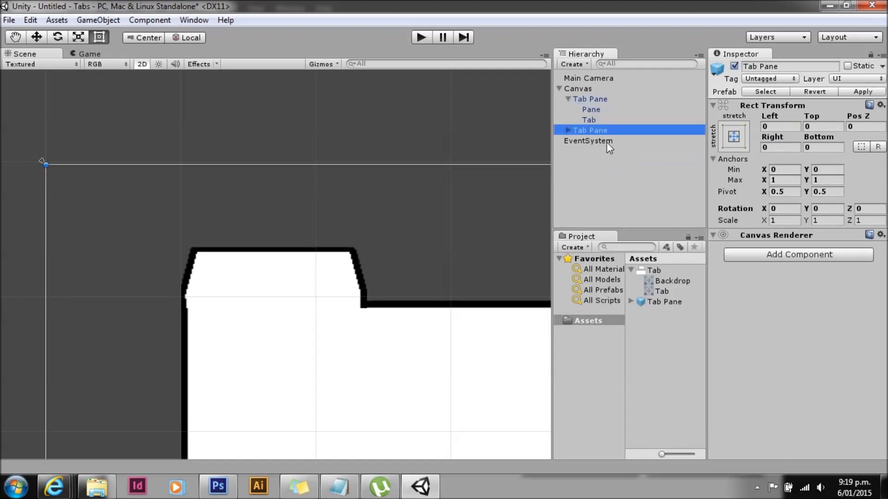
{"action": "right_click", "coordinate": [589, 132]}
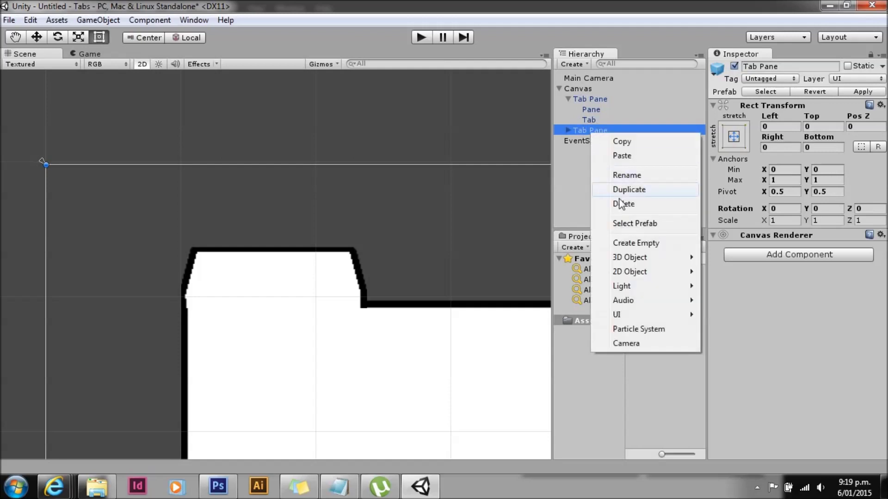
{"action": "left_click", "coordinate": [625, 193]}
{"action": "right_click", "coordinate": [591, 142]}
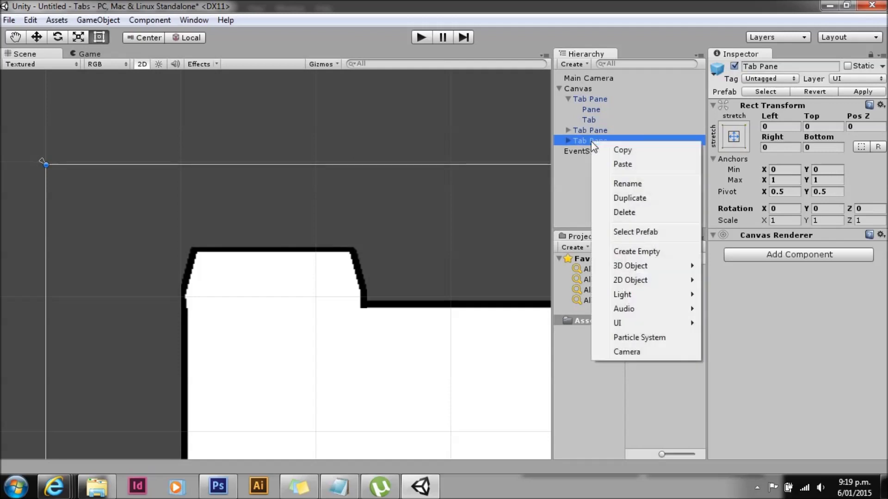
{"action": "left_click", "coordinate": [617, 197]}
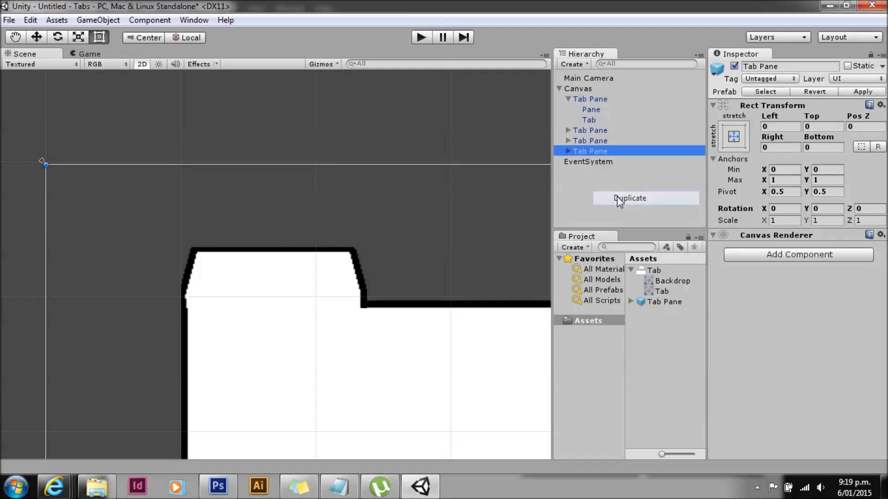
{"action": "left_click", "coordinate": [568, 130]}
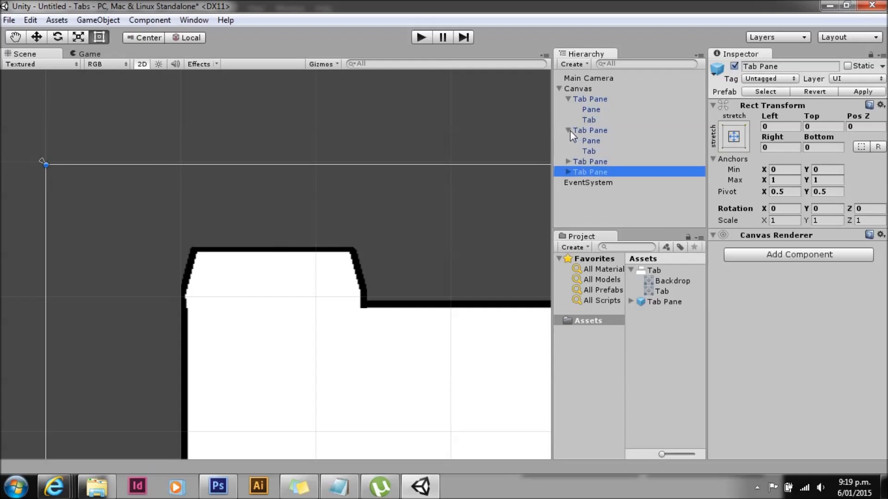
{"action": "left_click", "coordinate": [583, 151]}
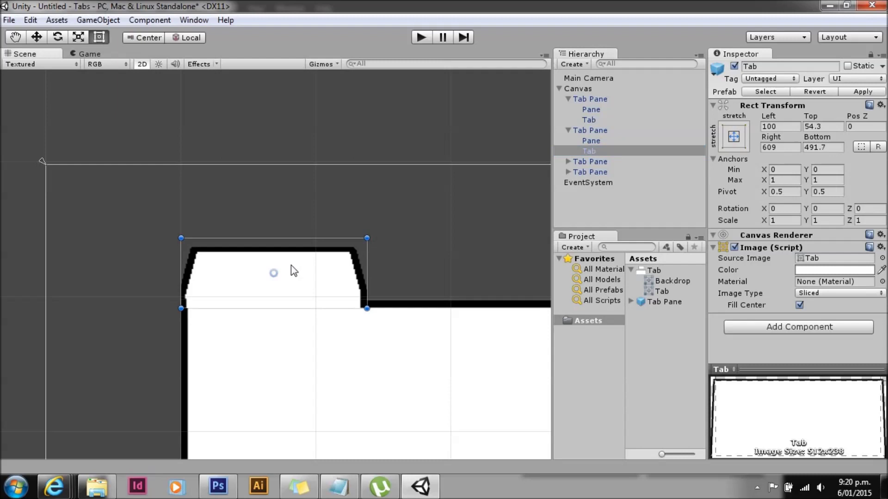
Step: Move the second and third Tab Panes' tabs rightward so they sit beside the first
{"action": "left_click_drag", "start_coordinate": [291, 266], "coordinate": [476, 253]}
{"action": "left_click", "coordinate": [568, 162]}
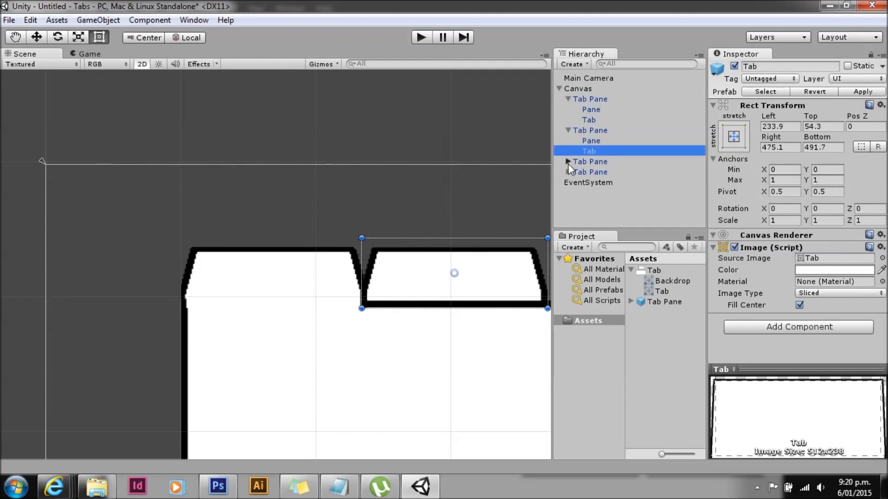
{"action": "left_click", "coordinate": [587, 183]}
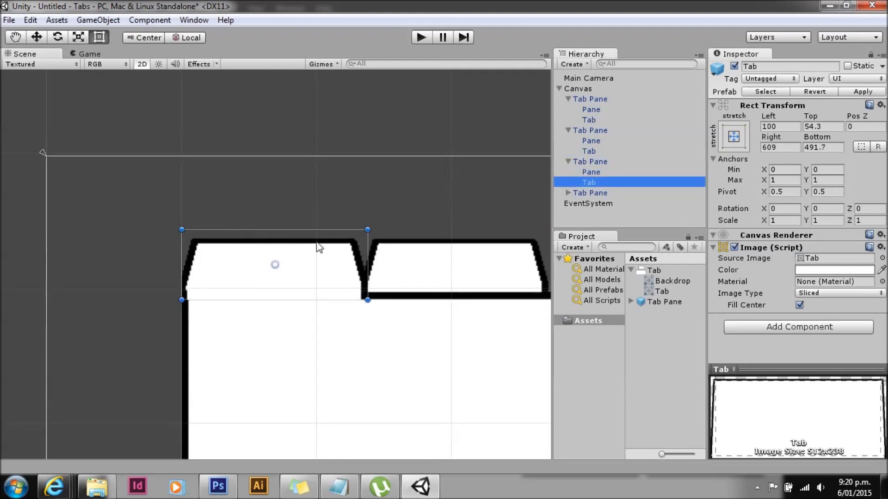
{"action": "left_click_drag", "start_coordinate": [311, 250], "coordinate": [553, 274]}
{"action": "left_click", "coordinate": [341, 197]}
{"action": "middle_click_drag", "start_coordinate": [340, 198], "coordinate": [75, 198]}
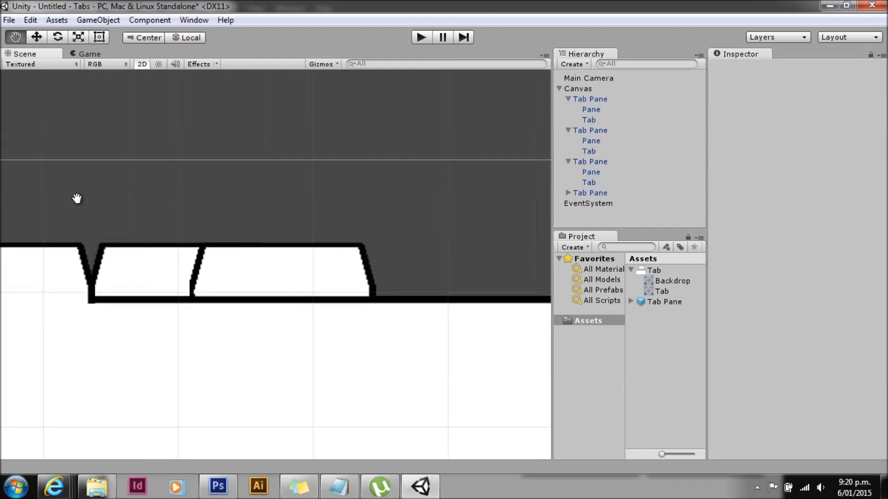
{"action": "left_click", "coordinate": [592, 183]}
{"action": "left_click_drag", "start_coordinate": [340, 254], "coordinate": [420, 258]}
Step: Move the fourth Tab Pane's tab to the right end of the row
{"action": "left_click", "coordinate": [568, 192]}
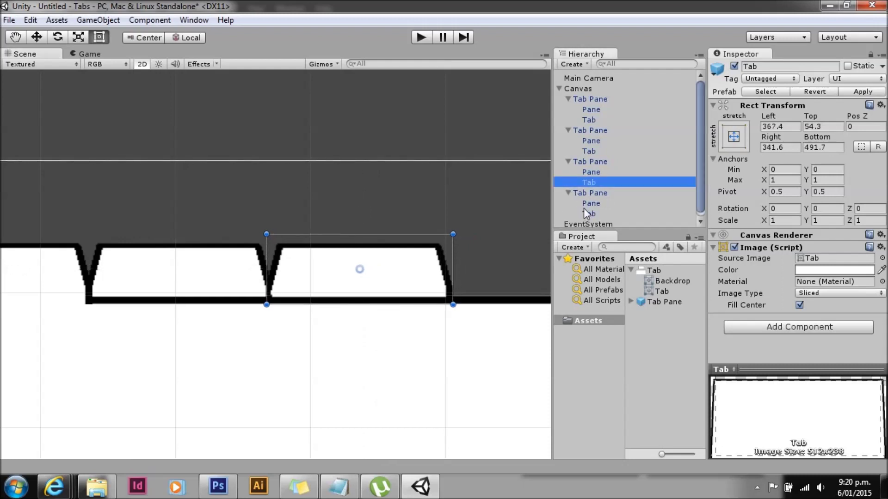
{"action": "left_click", "coordinate": [586, 212]}
{"action": "left_click_drag", "start_coordinate": [70, 278], "coordinate": [610, 265]}
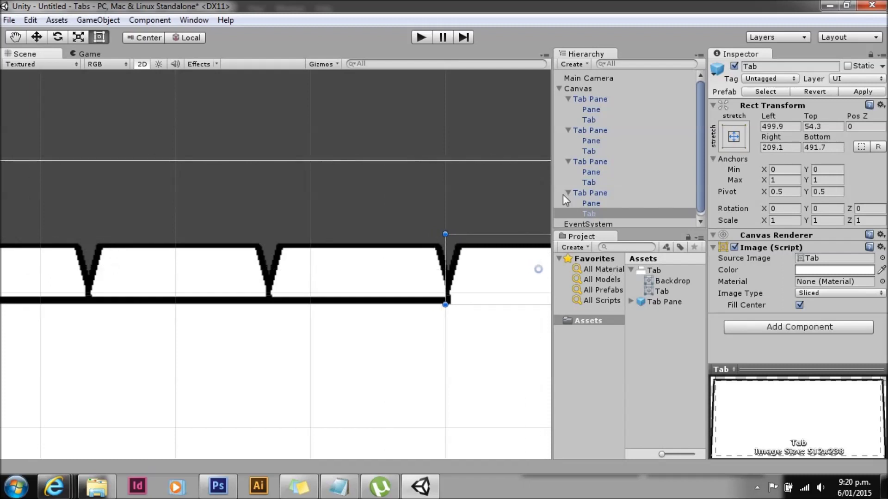
{"action": "left_click", "coordinate": [593, 109]}
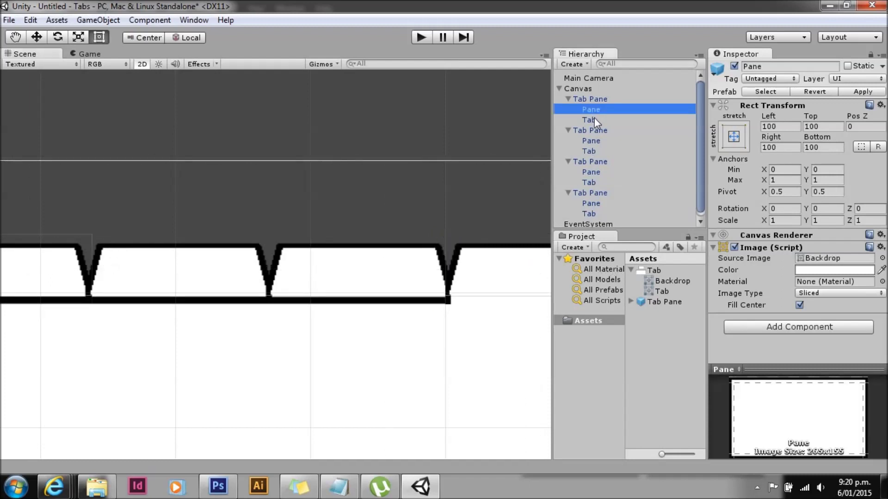
Step: Colour the first Tab Pane's pane and tab pure red
{"action": "left_click", "coordinate": [595, 119], "text": "ctrl"}
{"action": "left_click", "coordinate": [811, 270]}
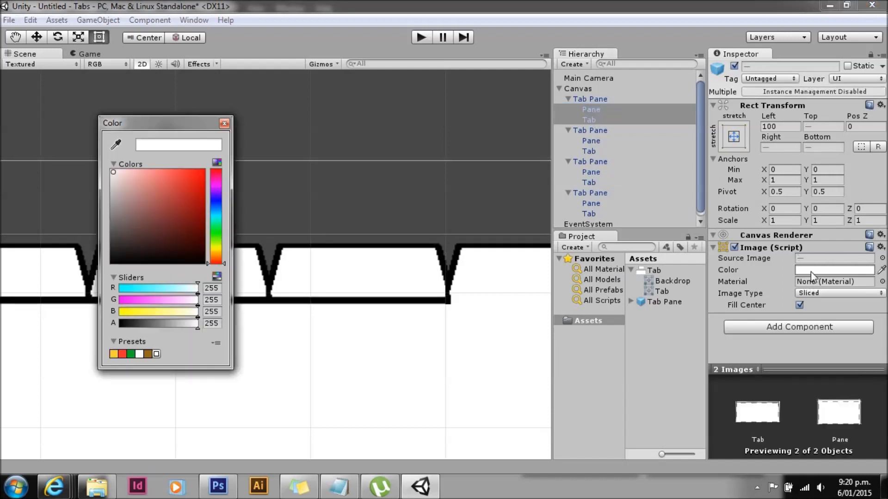
{"action": "left_click_drag", "start_coordinate": [203, 173], "coordinate": [204, 165]}
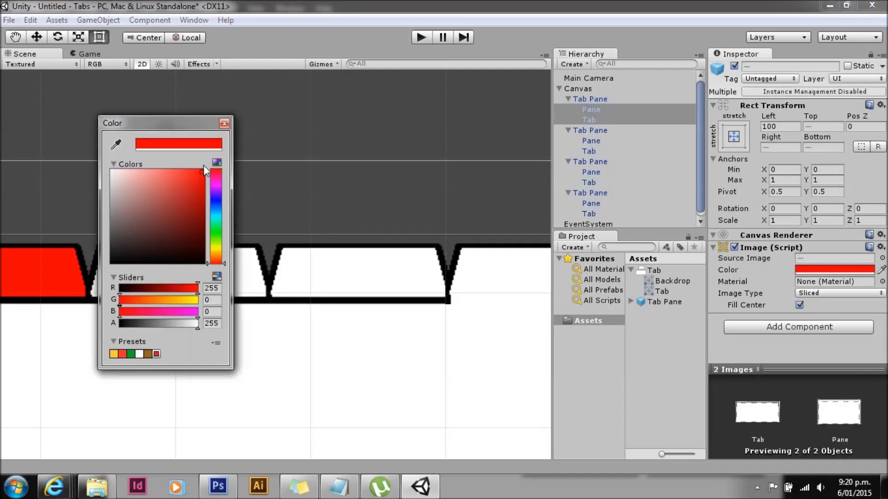
{"action": "left_click", "coordinate": [225, 124]}
Step: Colour the second Tab Pane's pane and tab pure blue
{"action": "left_click", "coordinate": [597, 139]}
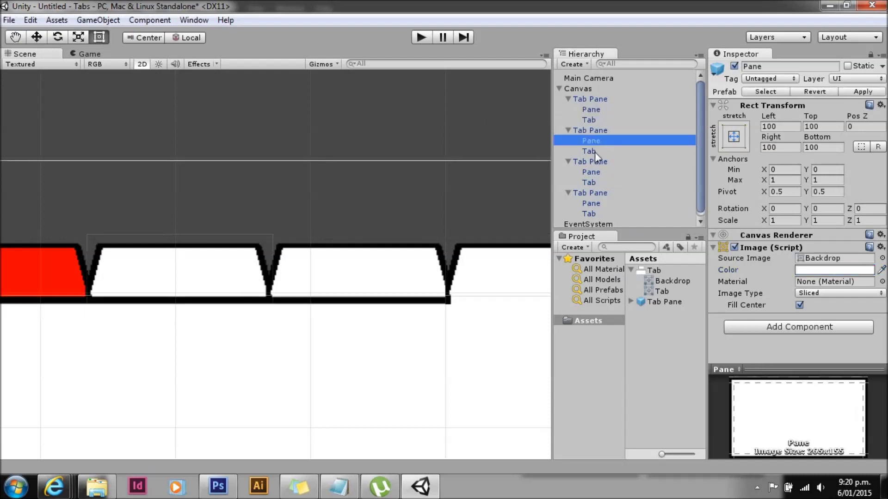
{"action": "left_click", "coordinate": [594, 152], "text": "ctrl"}
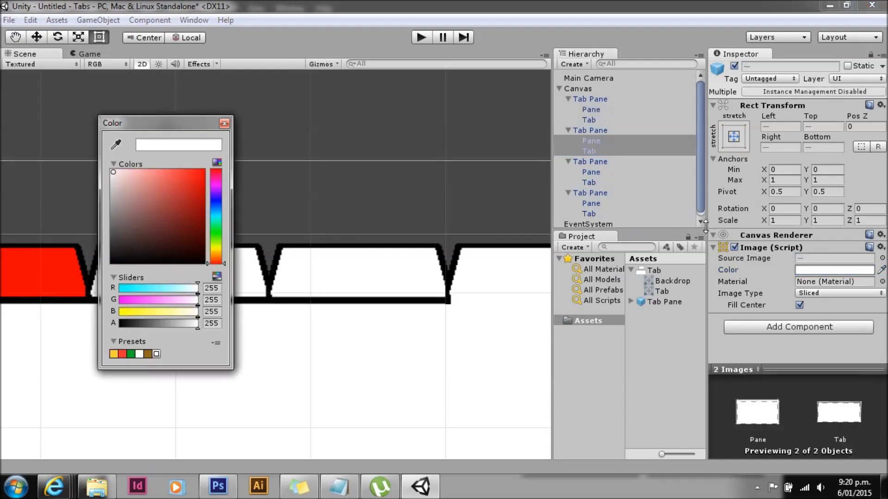
{"action": "left_click", "coordinate": [216, 194]}
{"action": "mouse_move", "coordinate": [193, 196]}
{"action": "left_mouse_down"}
{"action": "mouse_move", "coordinate": [184, 196]}
{"action": "mouse_move", "coordinate": [240, 162]}
{"action": "mouse_move", "coordinate": [230, 190]}
{"action": "mouse_move", "coordinate": [207, 158]}
{"action": "left_mouse_up"}
{"action": "left_click", "coordinate": [212, 197]}
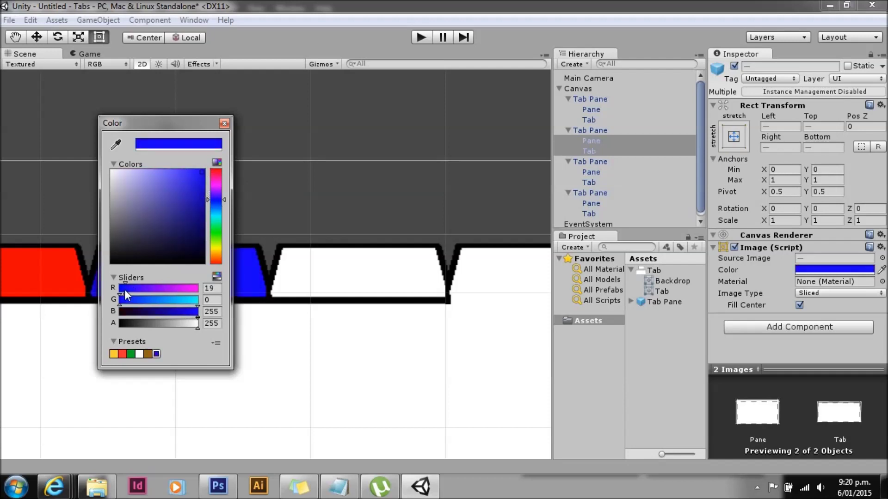
{"action": "left_click_drag", "start_coordinate": [124, 289], "coordinate": [109, 289]}
{"action": "left_click", "coordinate": [224, 123]}
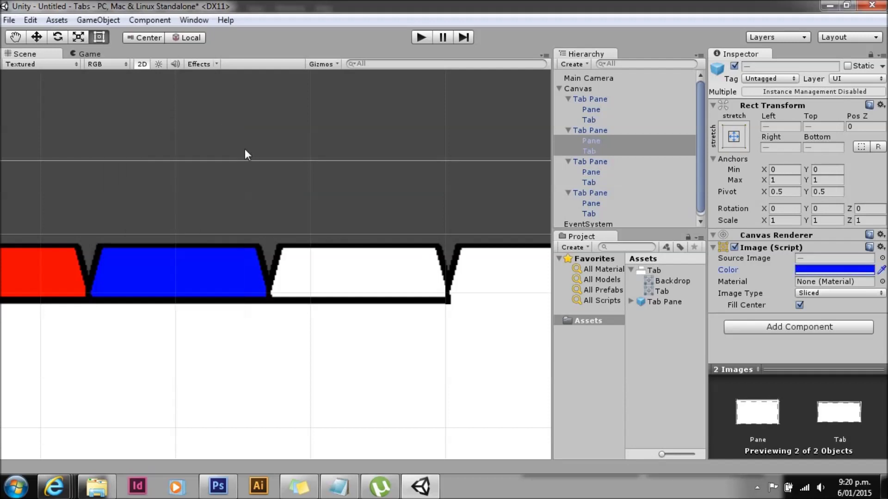
Step: Colour the third Tab Pane's pane and tab pure yellow (255, 255, 0)
{"action": "left_click", "coordinate": [340, 268]}
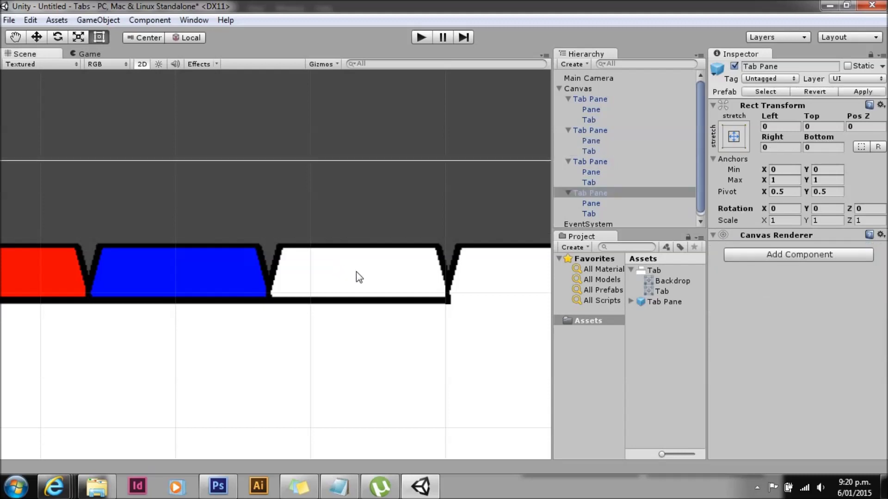
{"action": "left_click", "coordinate": [587, 172]}
{"action": "left_click", "coordinate": [586, 183], "text": "shift"}
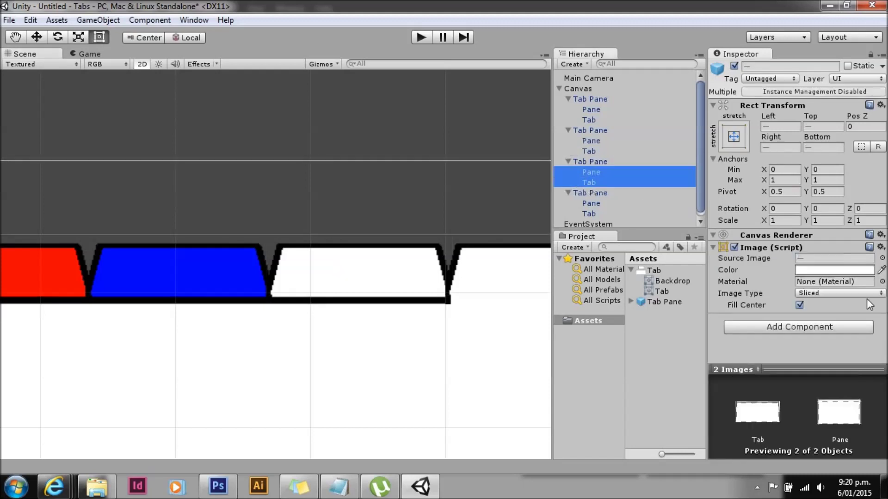
{"action": "left_click", "coordinate": [836, 271]}
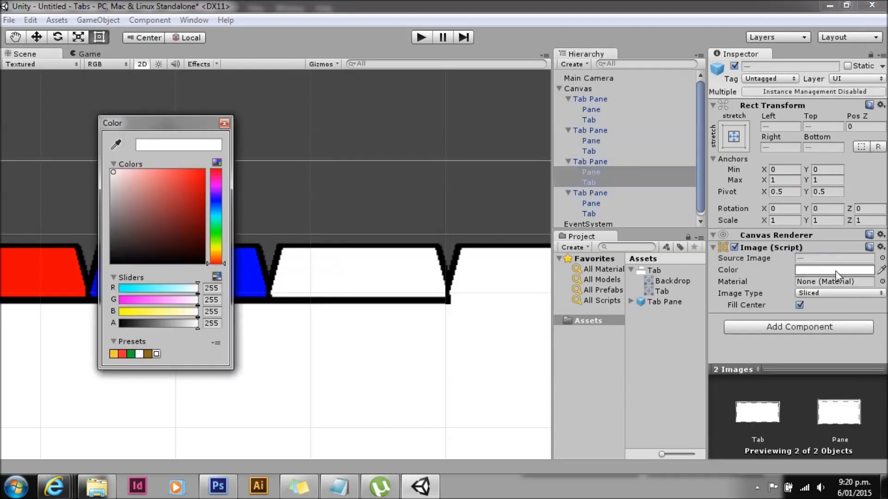
{"action": "left_click", "coordinate": [218, 250]}
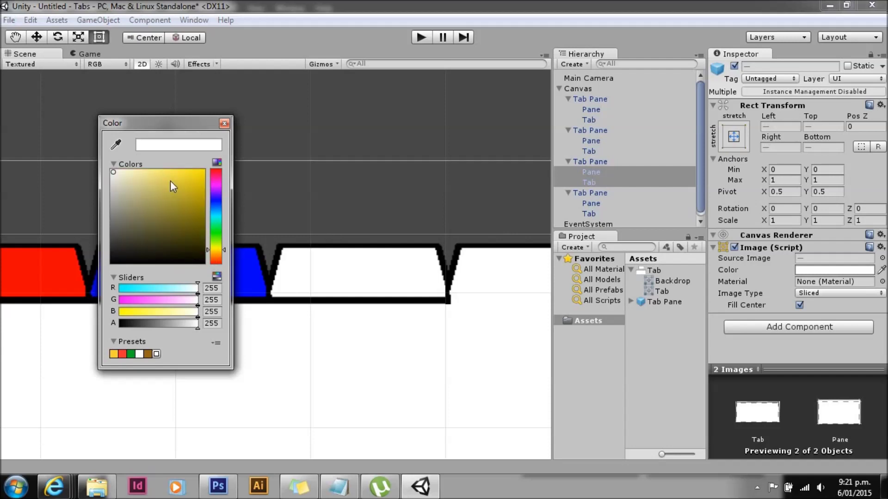
{"action": "left_click_drag", "start_coordinate": [176, 181], "coordinate": [220, 141]}
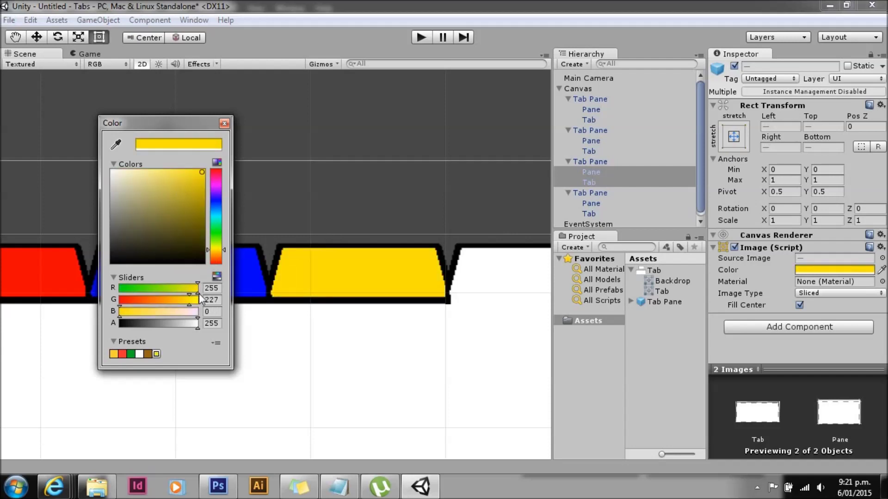
{"action": "left_click_drag", "start_coordinate": [189, 304], "coordinate": [223, 302]}
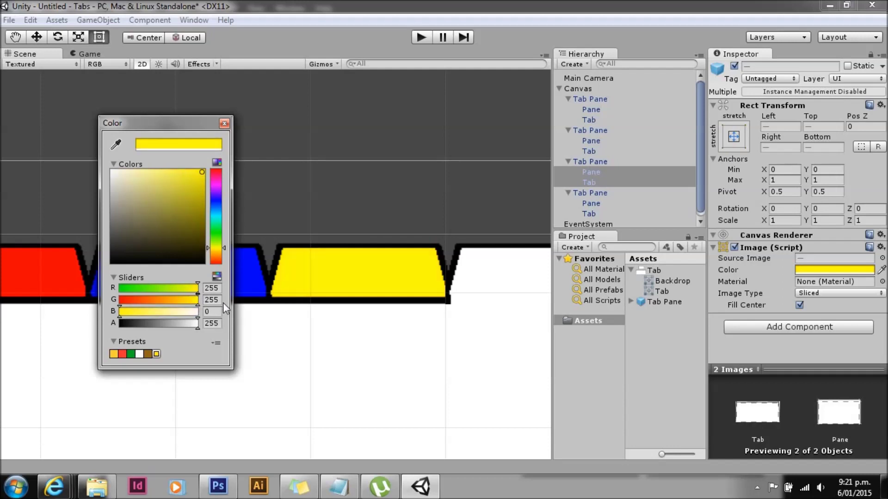
{"action": "left_click", "coordinate": [223, 124]}
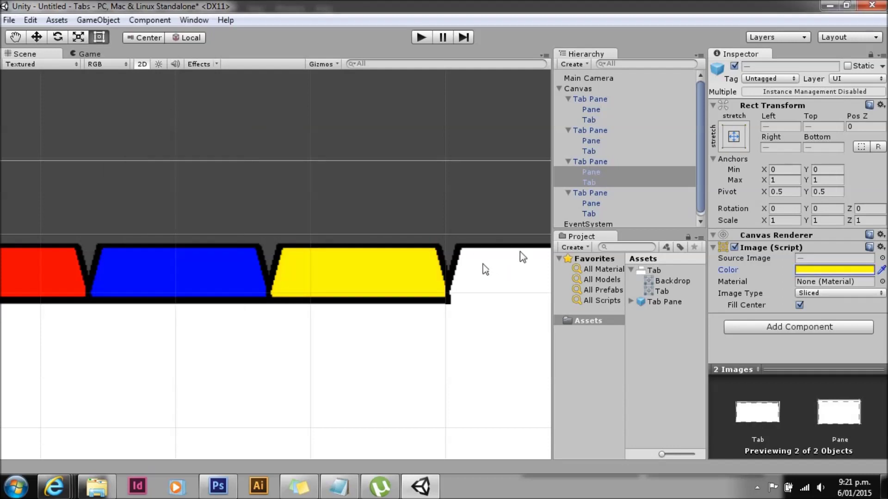
Step: Colour the fourth Tab Pane's pane and tab bright magenta
{"action": "left_click", "coordinate": [585, 204]}
{"action": "left_click", "coordinate": [588, 214], "text": "shift"}
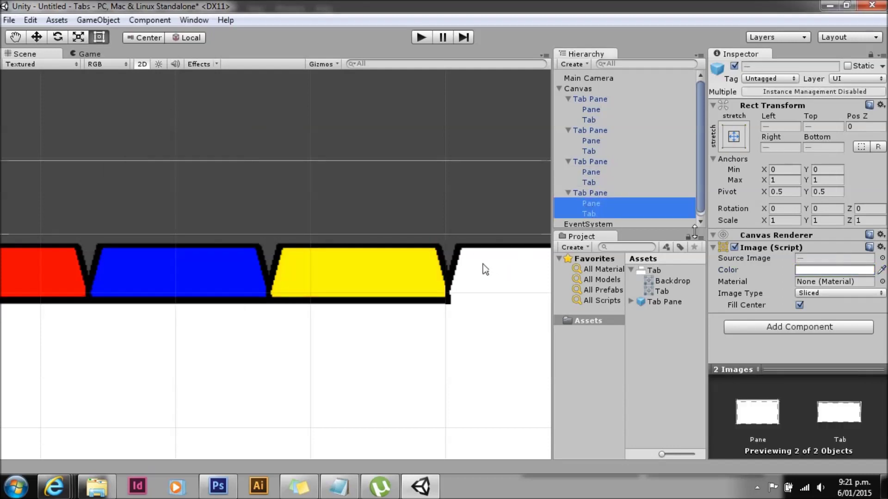
{"action": "left_click", "coordinate": [808, 271]}
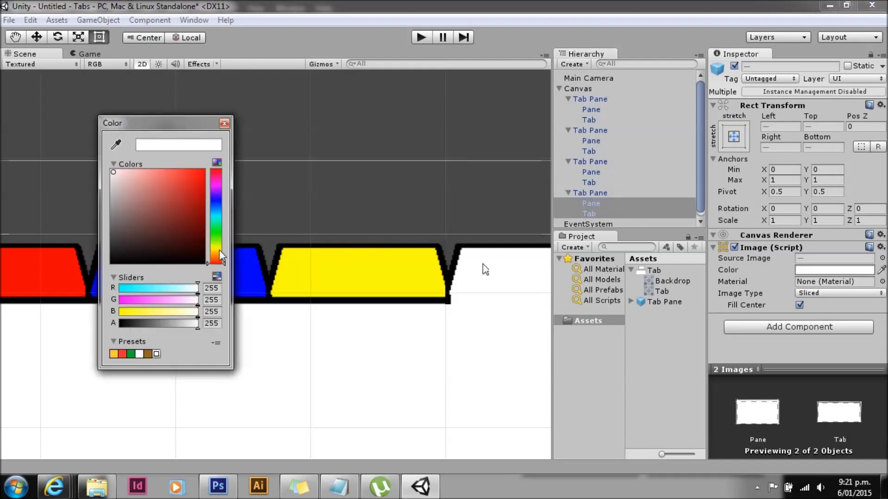
{"action": "left_click", "coordinate": [218, 184]}
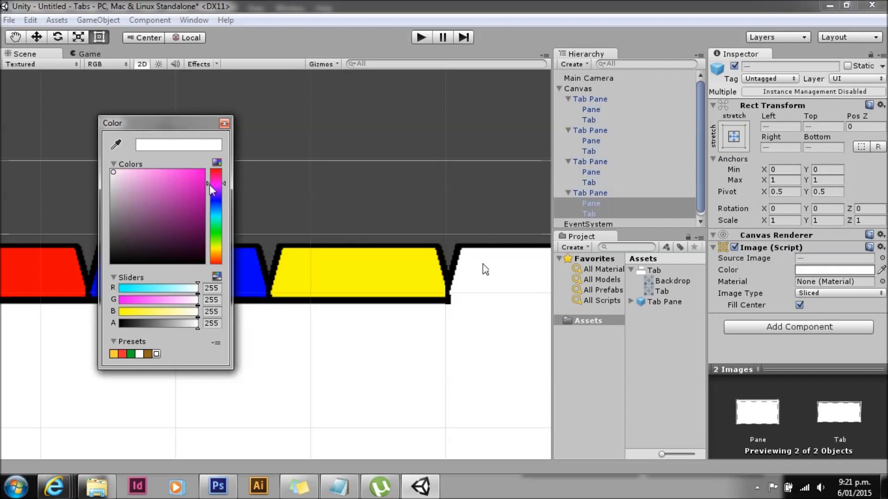
{"action": "left_click_drag", "start_coordinate": [189, 181], "coordinate": [205, 169]}
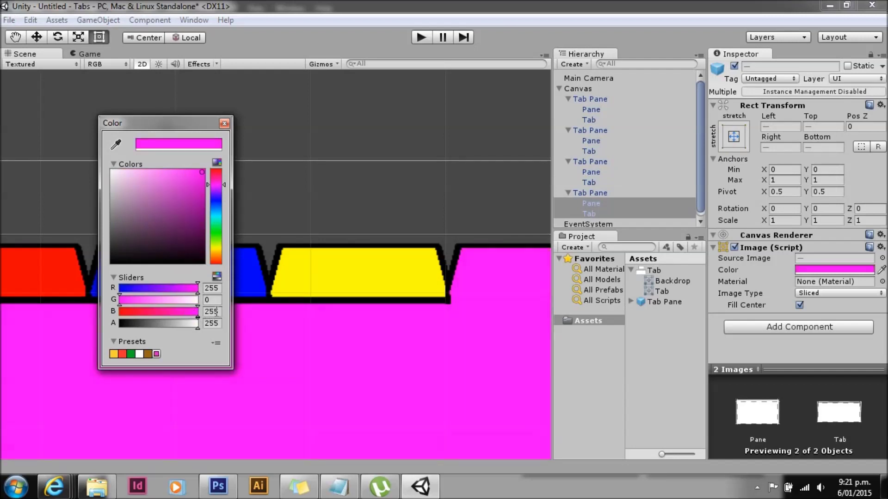
{"action": "left_click", "coordinate": [224, 124]}
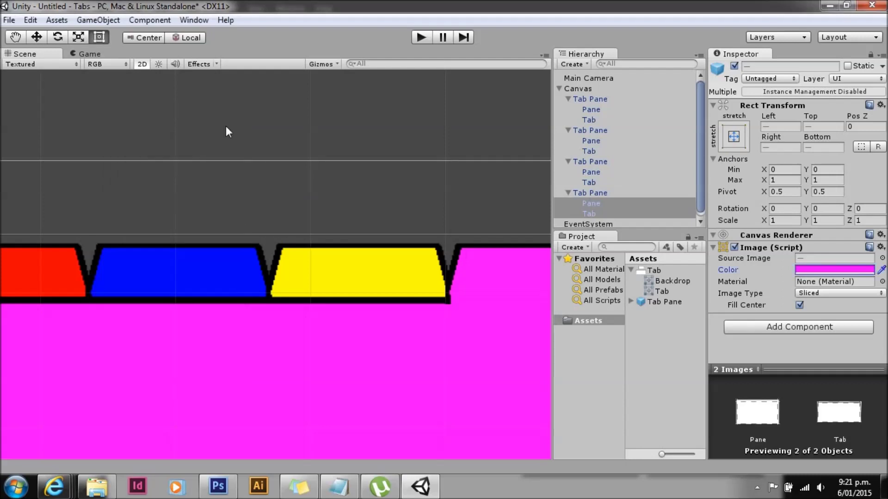
Step: Switch to the Game view with Stats off and select the Tab Pane prefab's Tab
{"action": "left_click", "coordinate": [91, 55]}
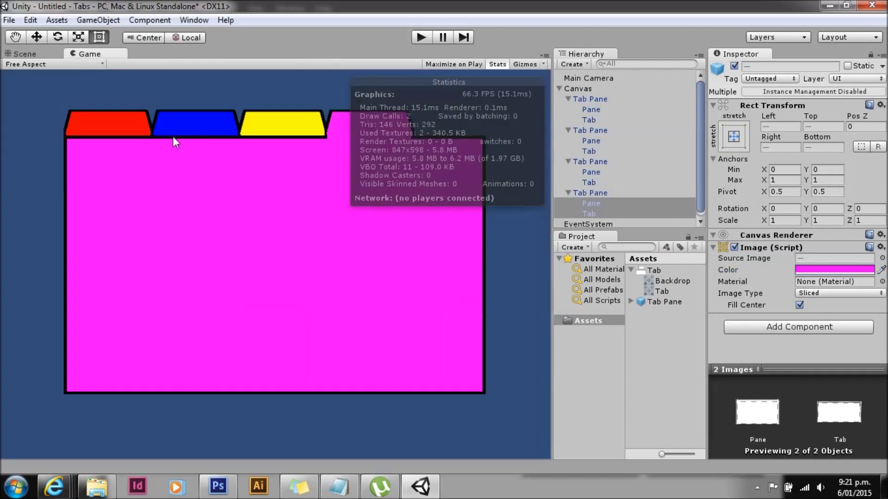
{"action": "left_click", "coordinate": [498, 64]}
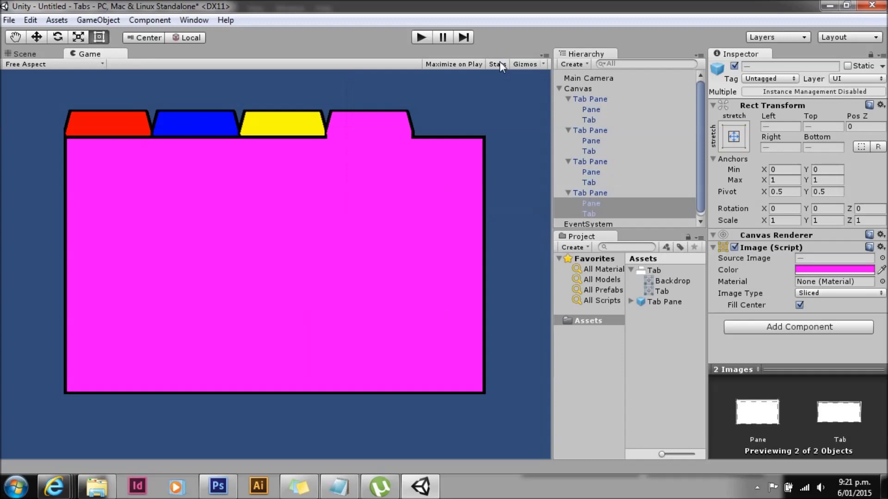
{"action": "left_click", "coordinate": [631, 302]}
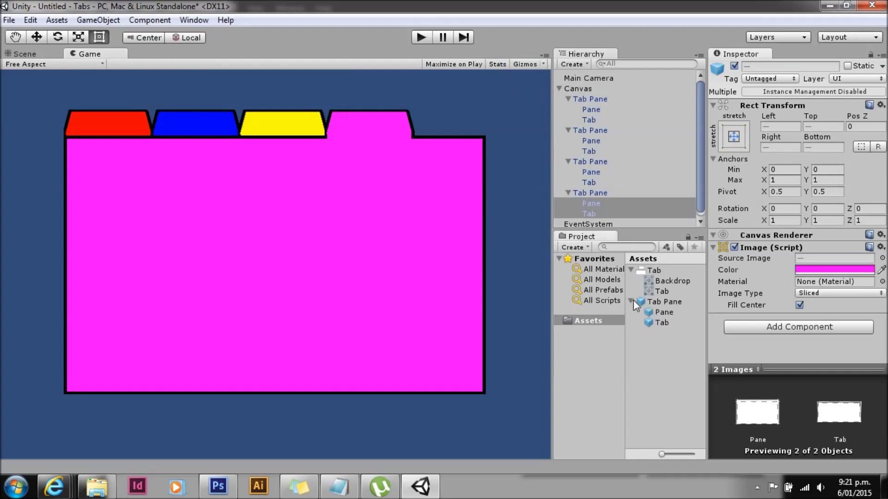
{"action": "left_click", "coordinate": [660, 323]}
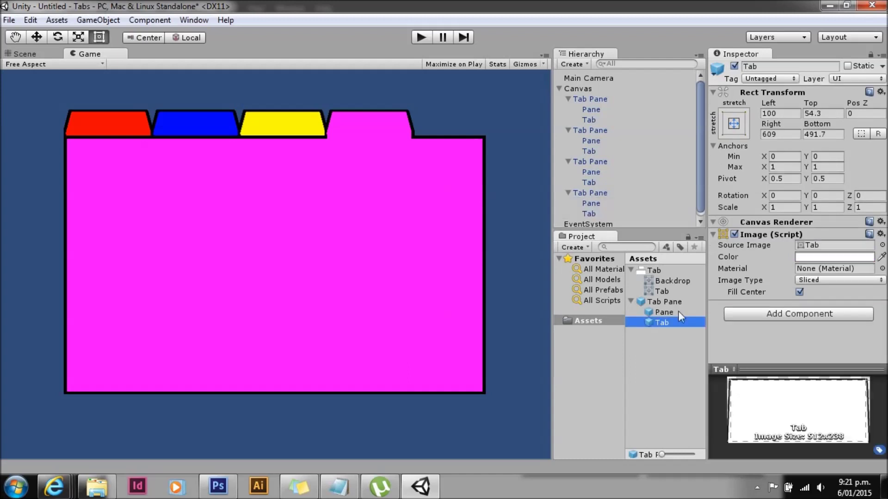
Step: Add a UI Button component to Tab with one empty On Click entry
{"action": "left_click", "coordinate": [758, 314]}
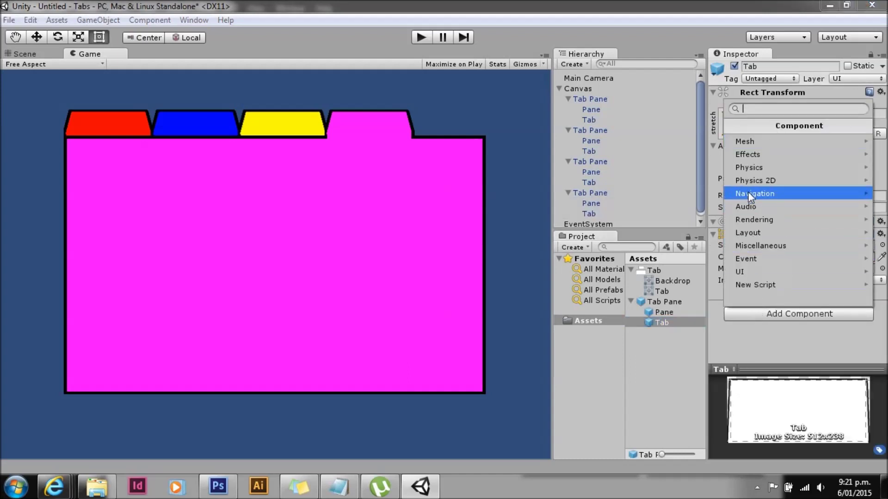
{"action": "left_click", "coordinate": [751, 276]}
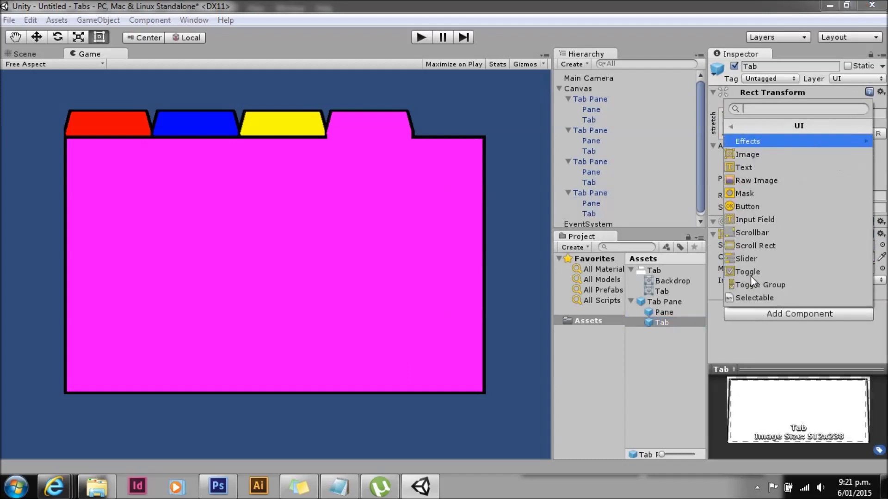
{"action": "left_click", "coordinate": [746, 207]}
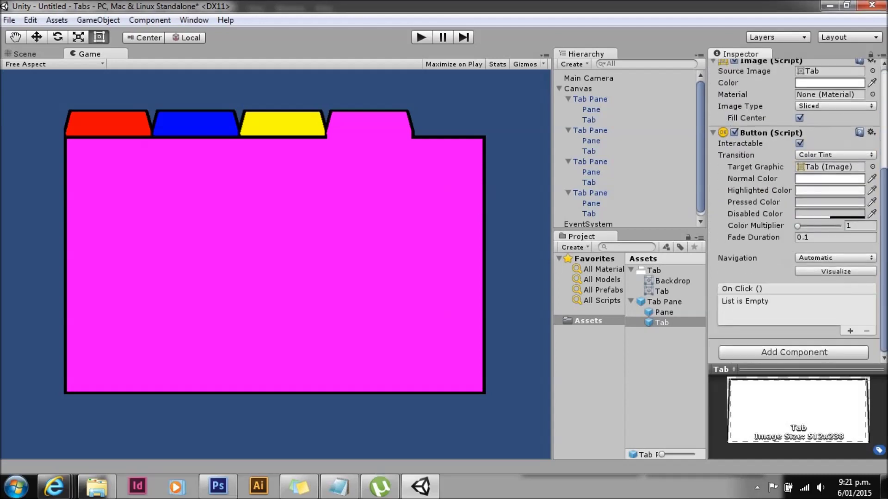
{"action": "left_click", "coordinate": [850, 331]}
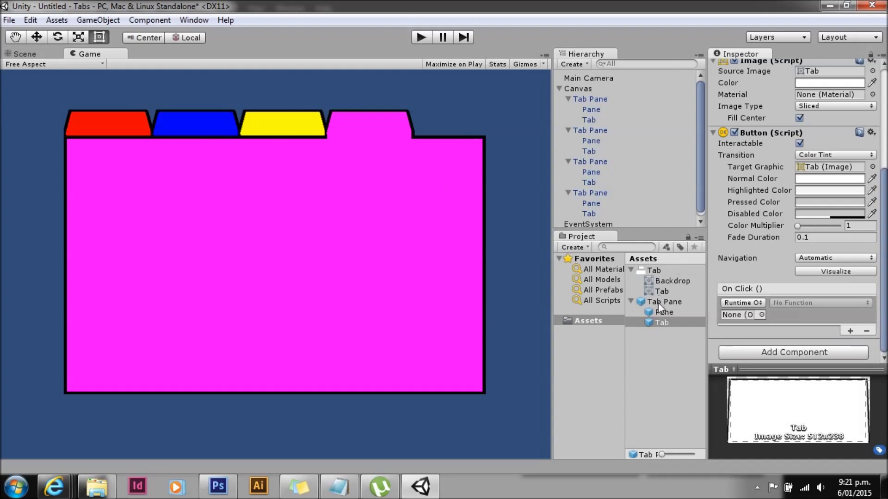
Step: Set the Tab's On Click to call Tab Pane's RectTransform.SetAsLastSibling(), then enter play mode
{"action": "left_click_drag", "start_coordinate": [659, 303], "coordinate": [735, 316]}
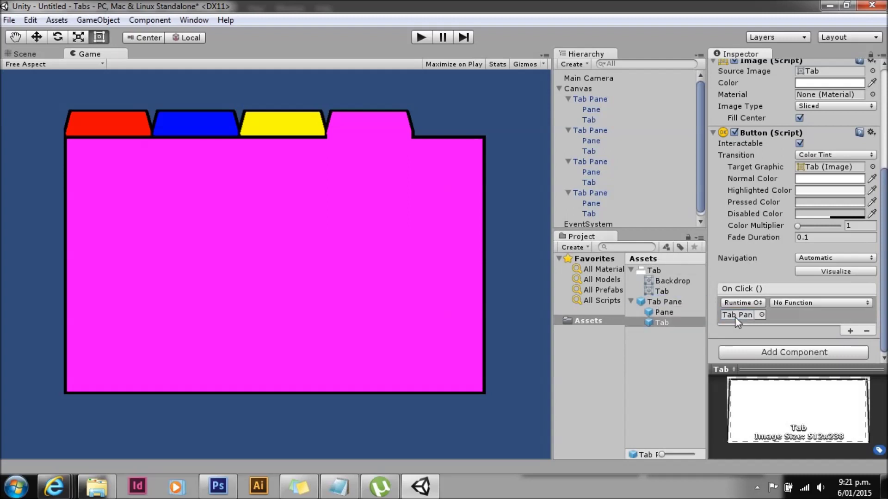
{"action": "left_click", "coordinate": [789, 306]}
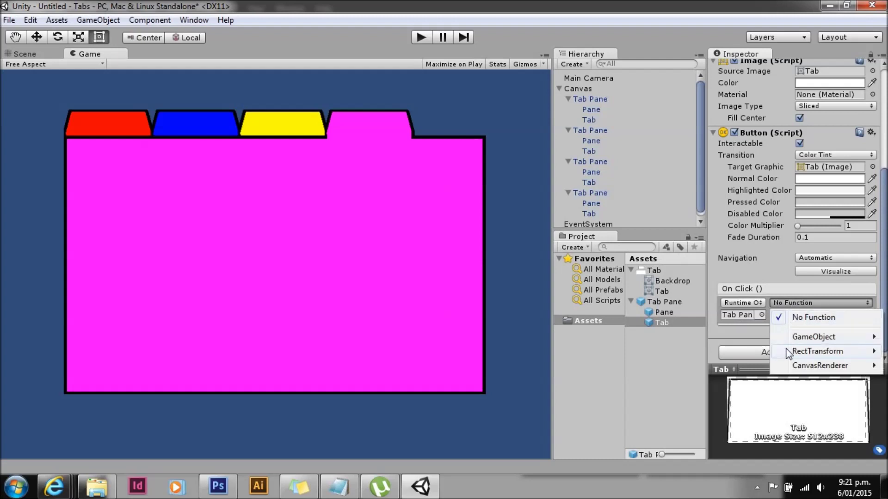
{"action": "mouse_move", "coordinate": [786, 351]}
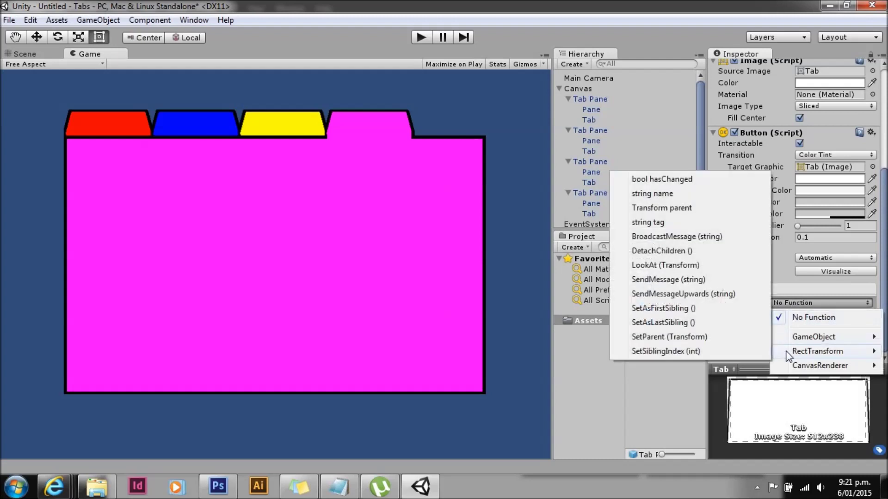
{"action": "left_click", "coordinate": [688, 325]}
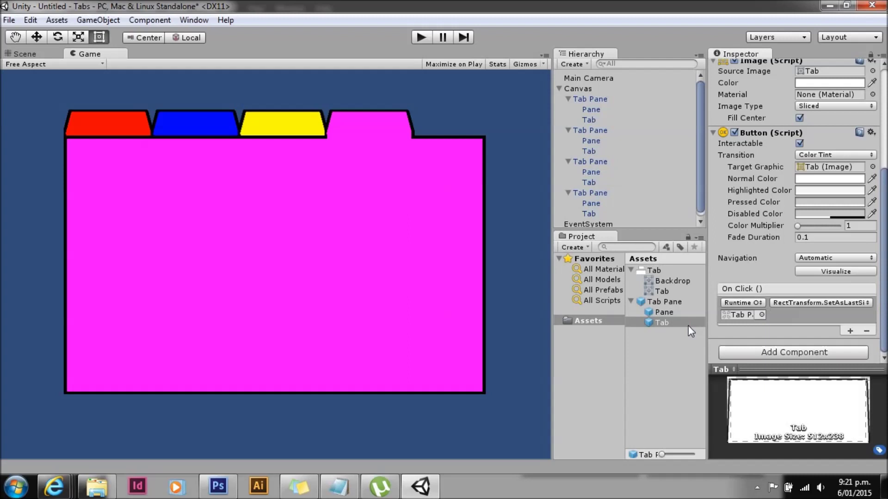
{"action": "left_click", "coordinate": [422, 41]}
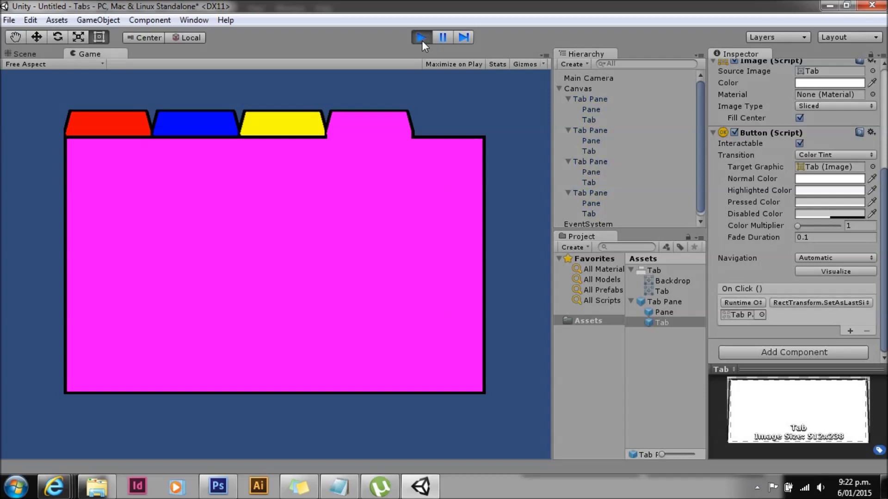
Step: Cycle through the yellow, blue, red and magenta tabs, ending with the red pane in front
{"action": "left_click", "coordinate": [289, 127]}
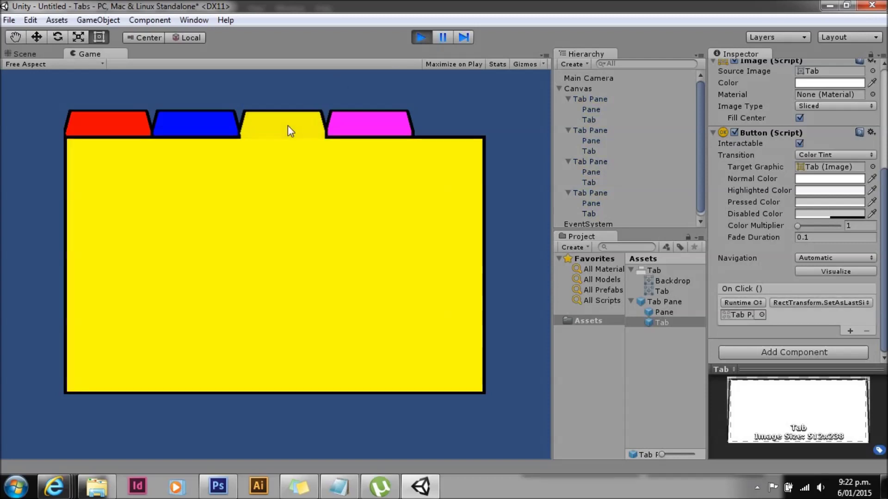
{"action": "left_click", "coordinate": [174, 127]}
{"action": "left_click", "coordinate": [111, 123]}
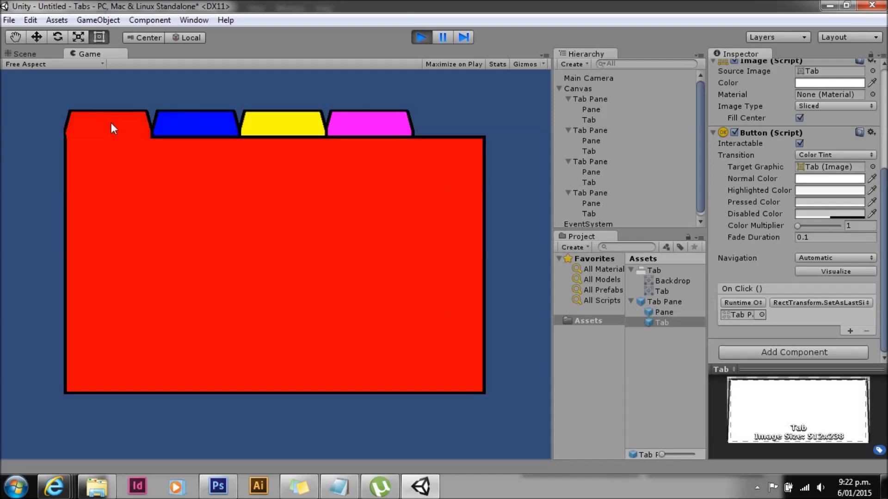
{"action": "left_click", "coordinate": [203, 125]}
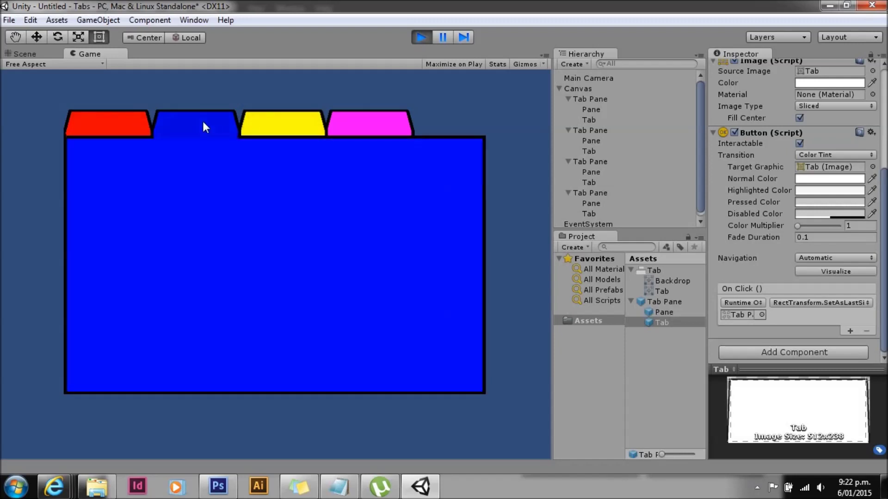
{"action": "left_click", "coordinate": [281, 130]}
{"action": "left_click", "coordinate": [365, 128]}
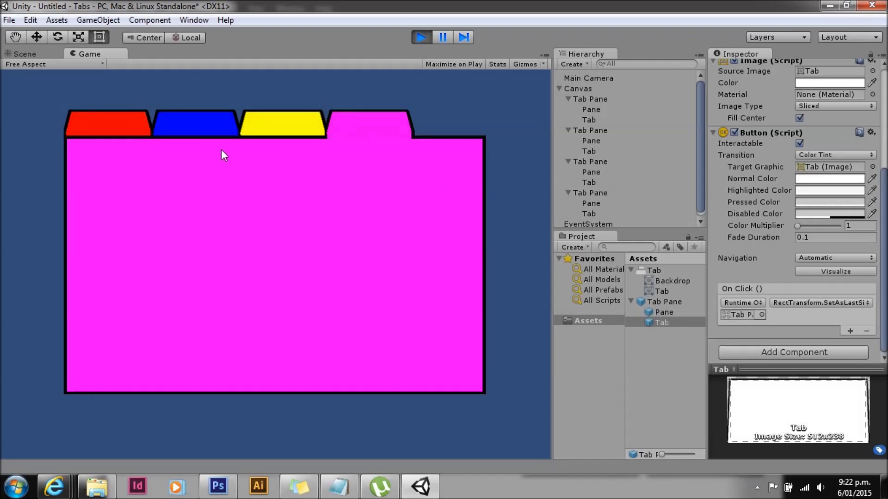
{"action": "left_click", "coordinate": [276, 124]}
{"action": "left_click", "coordinate": [194, 124]}
{"action": "left_click", "coordinate": [109, 128]}
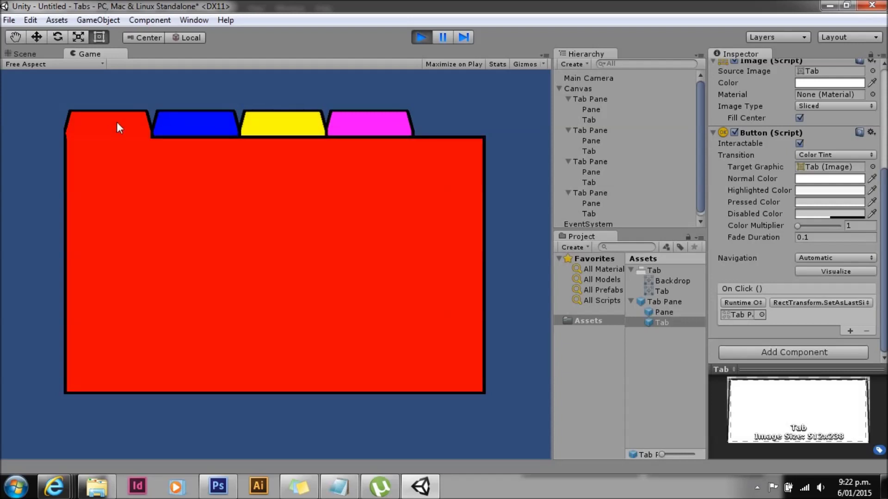